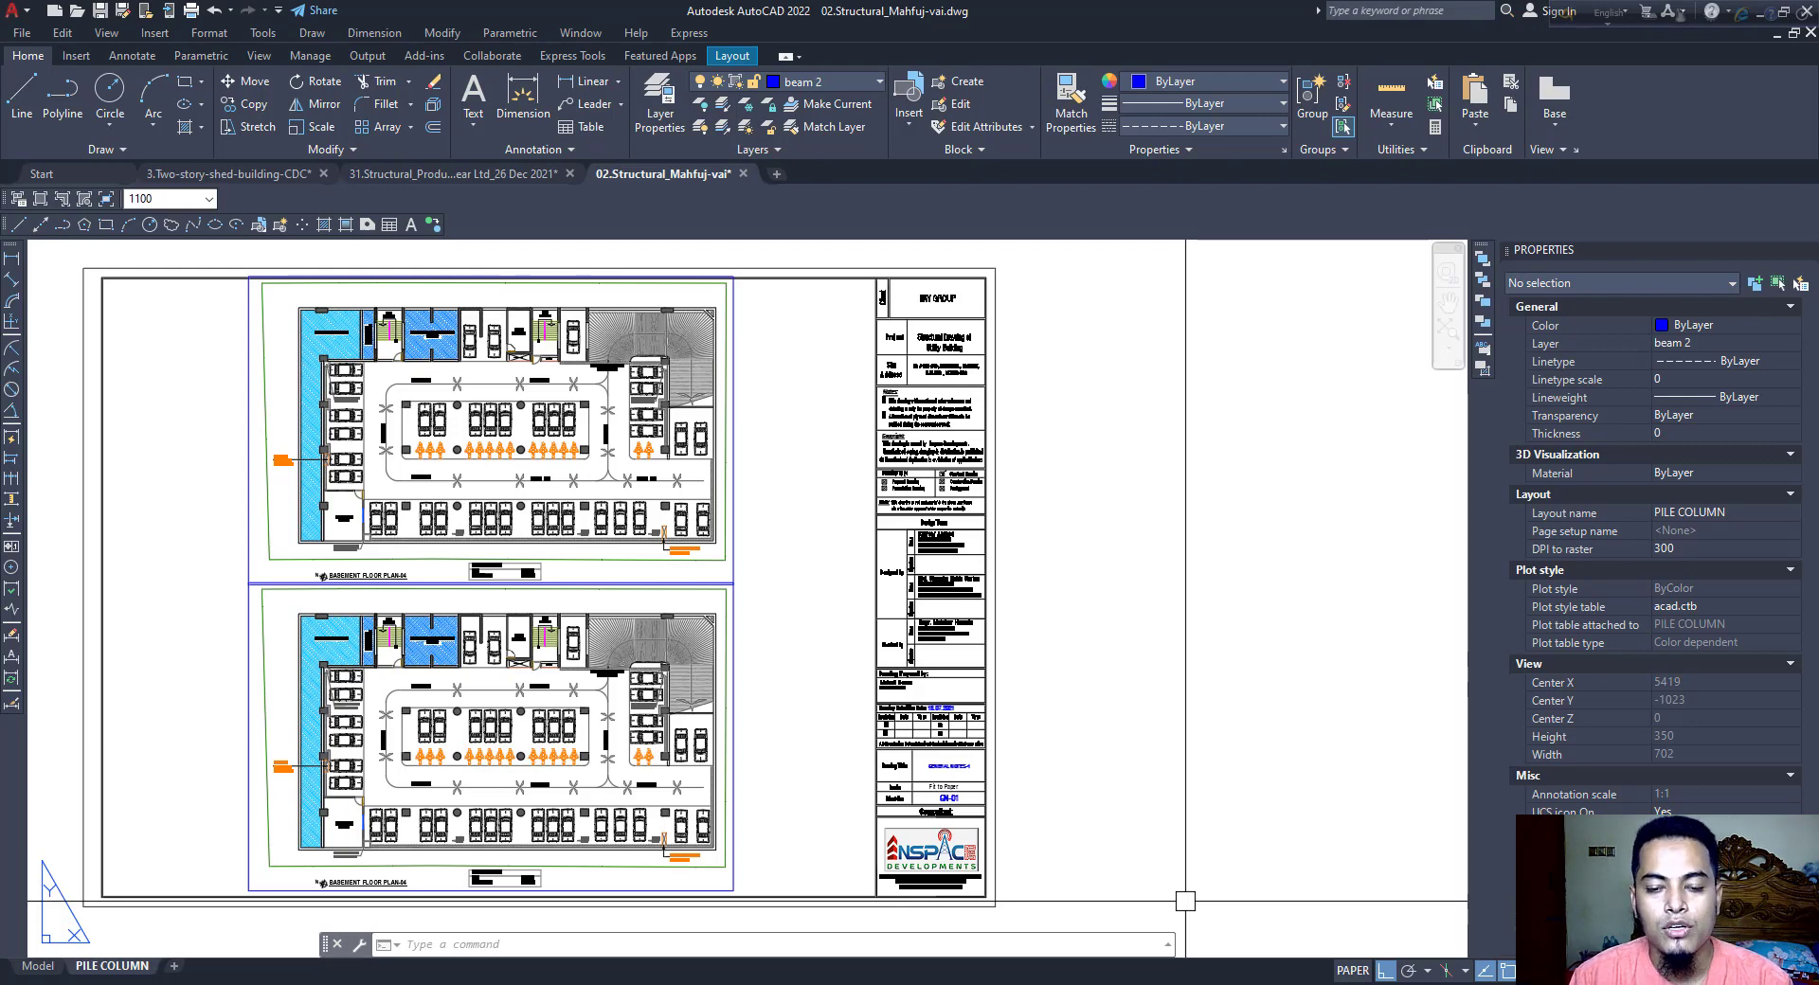
# - Pan the layout sheet and check the upper and lower viewport frames
pyautogui.moveTo(740, 510); pyautogui.dragTo(917, 519, button='middle')
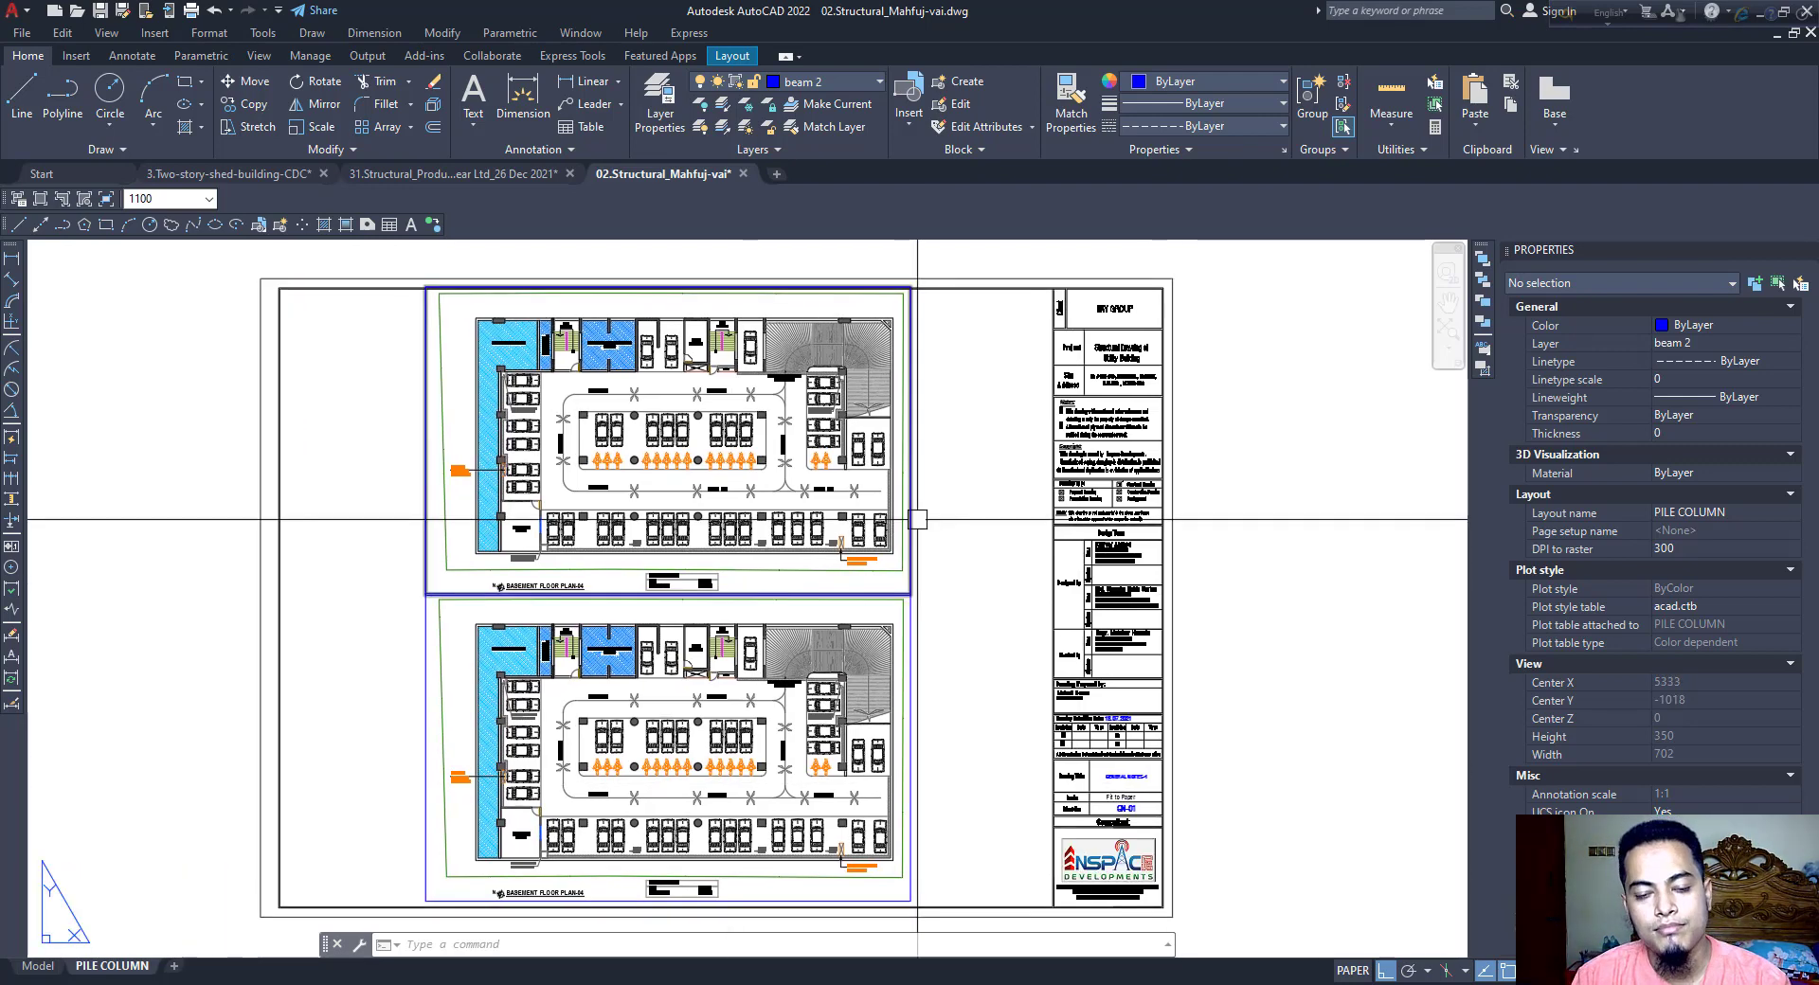
pyautogui.moveTo(995, 677)
pyautogui.mouseDown(button='middle')
pyautogui.moveTo(933, 630)
pyautogui.moveTo(932, 663)
pyautogui.mouseUp(button='middle')
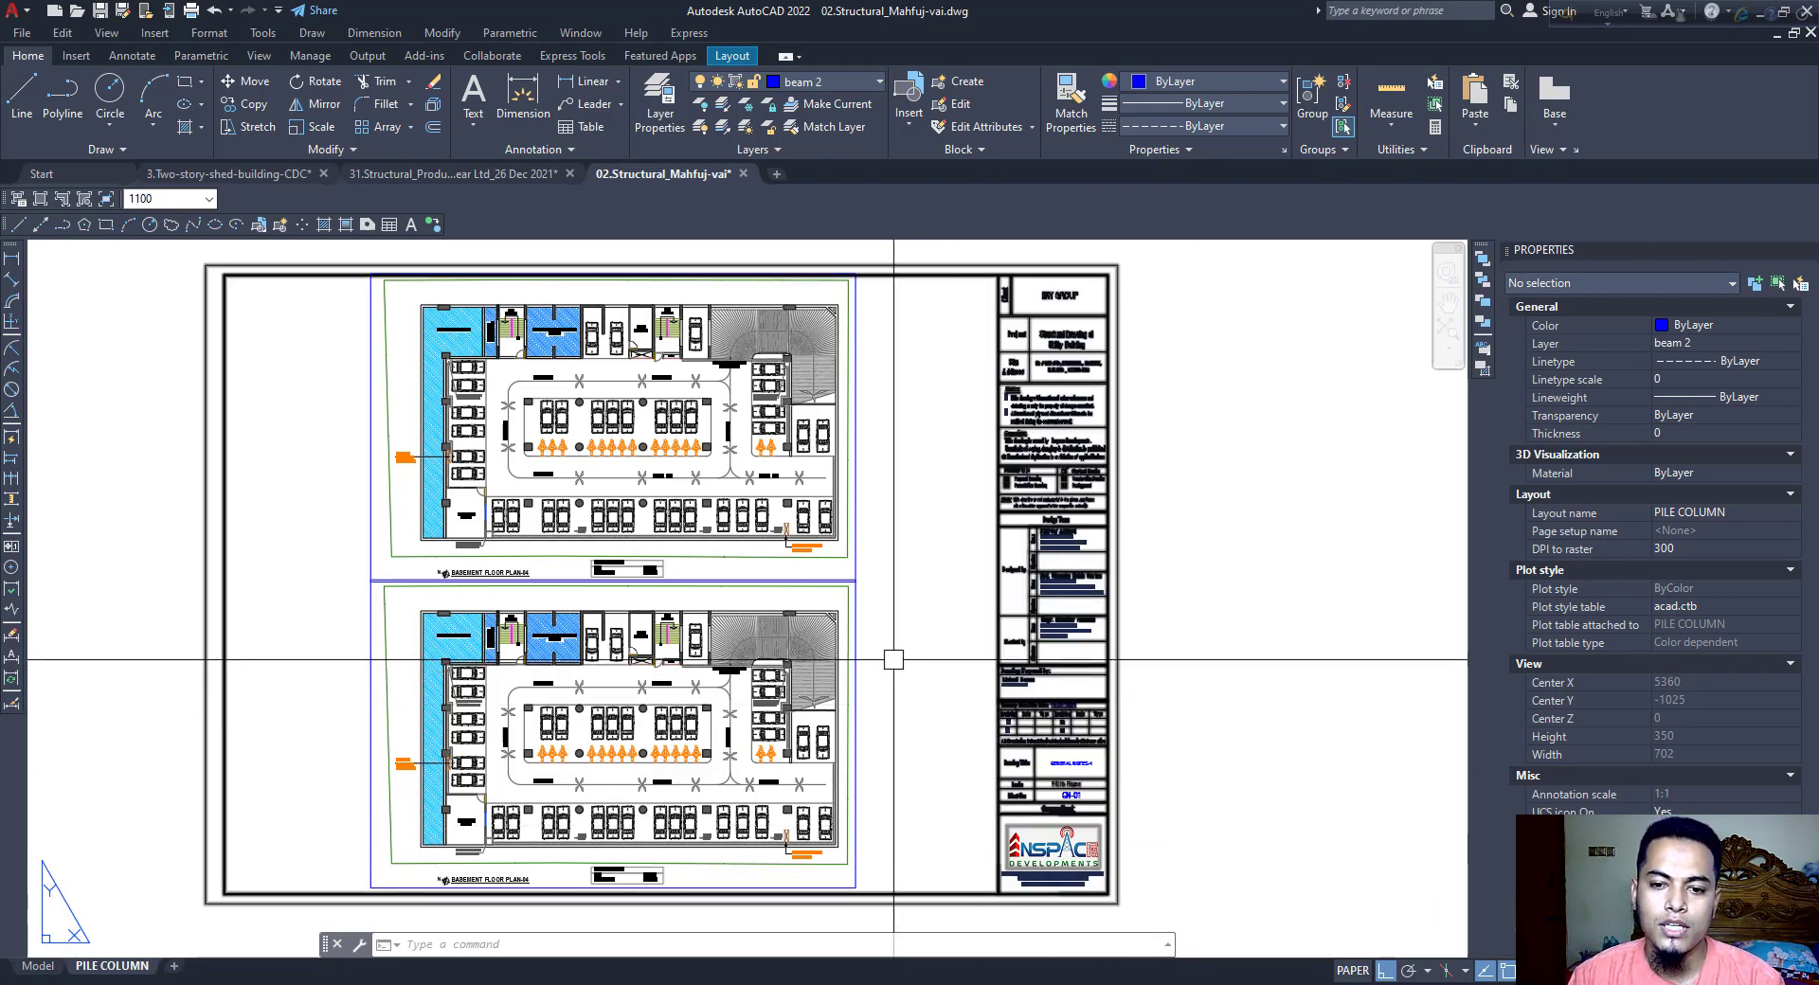
pyautogui.click(856, 492)
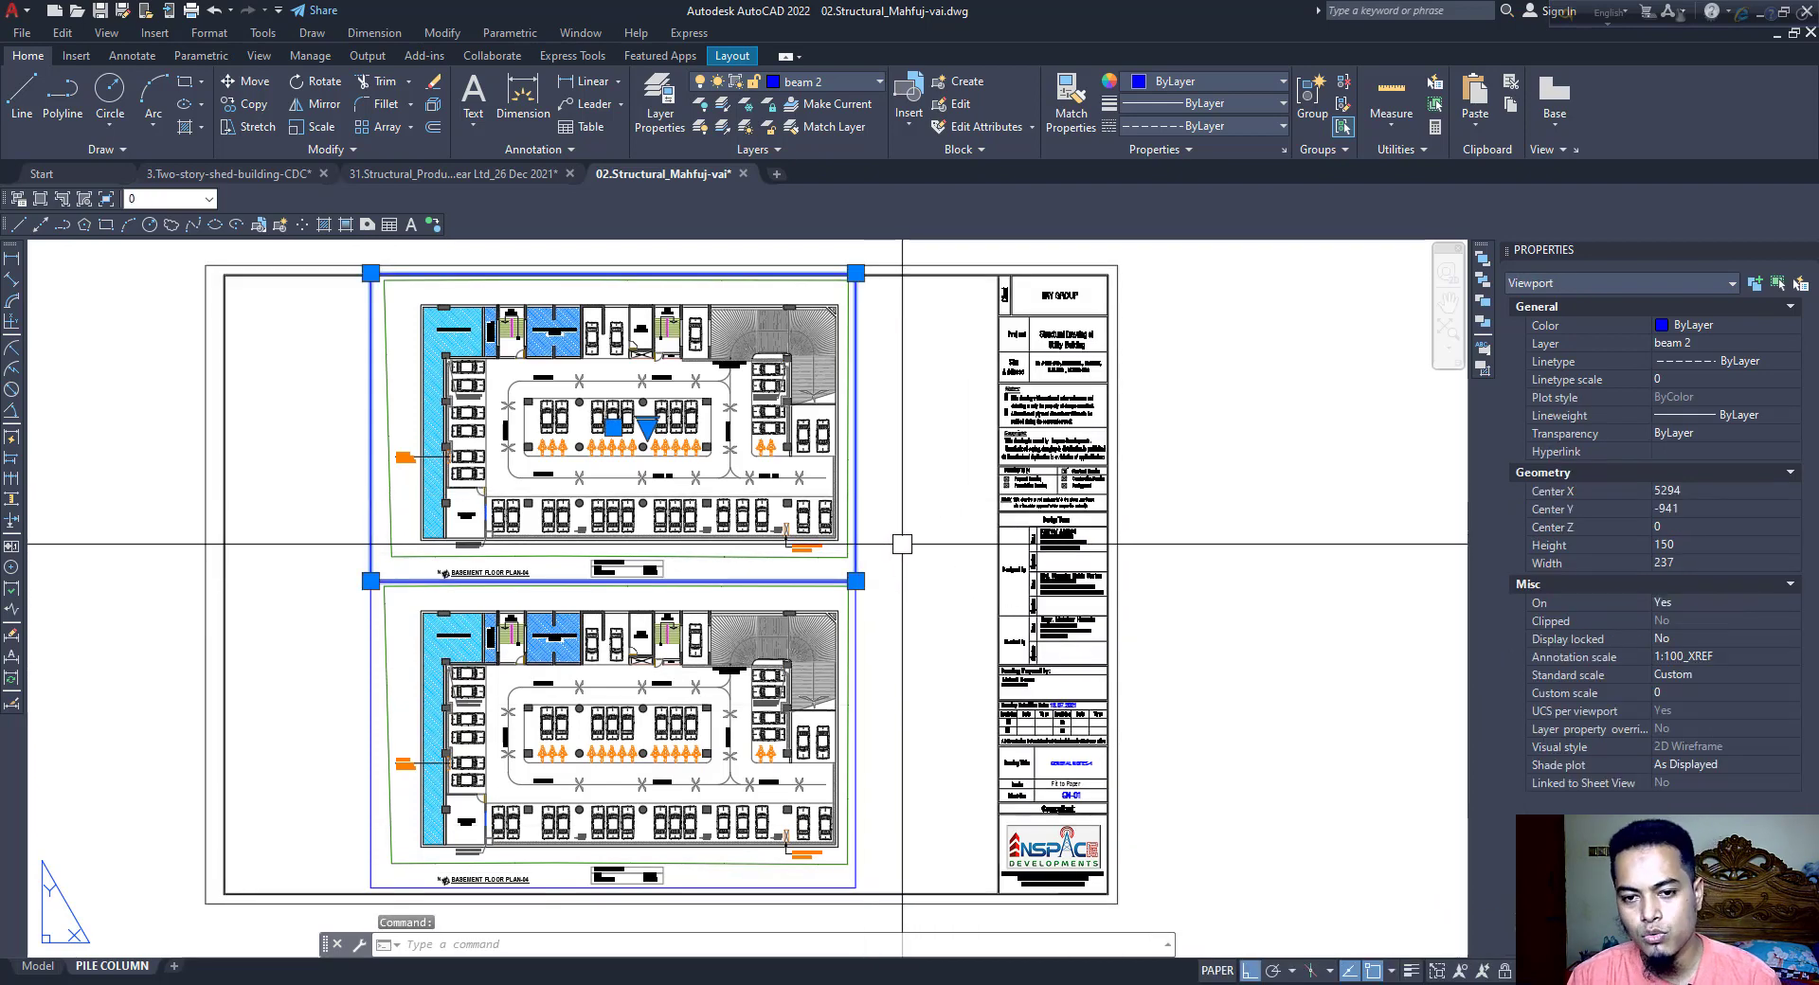
pyautogui.press('Escape')
pyautogui.click(856, 636)
pyautogui.press('Escape')
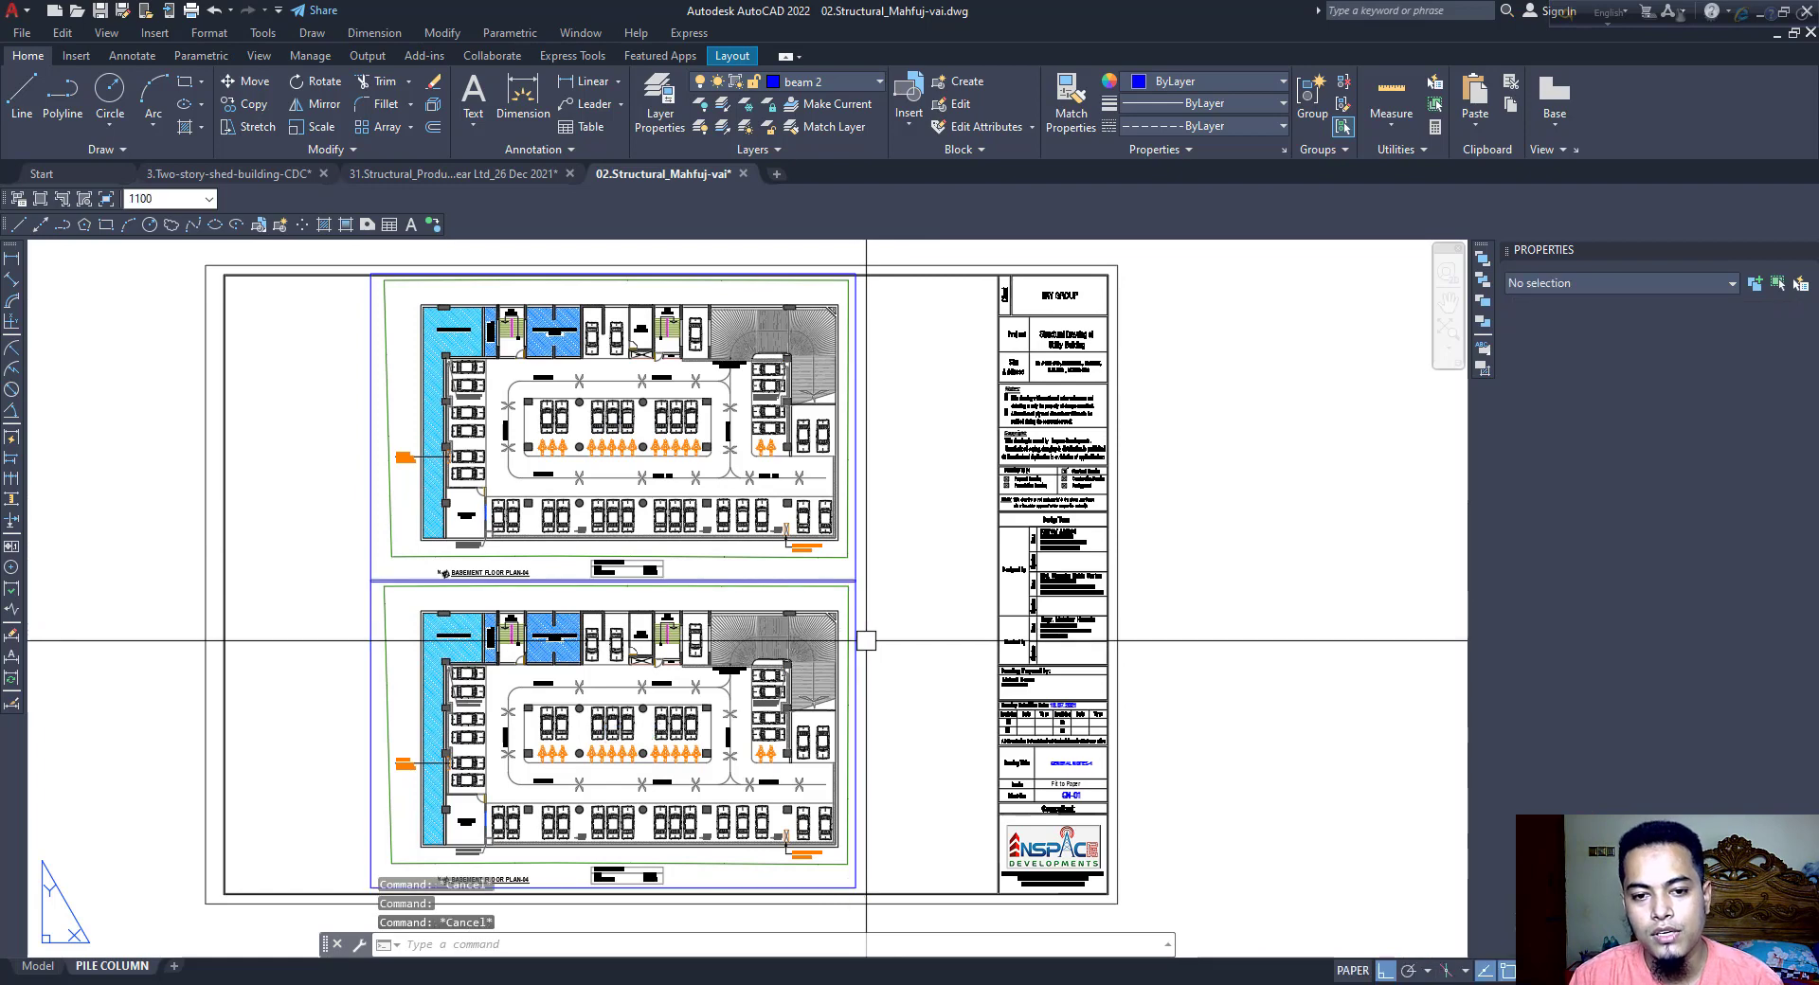
pyautogui.moveTo(874, 648); pyautogui.dragTo(891, 651, button='middle')
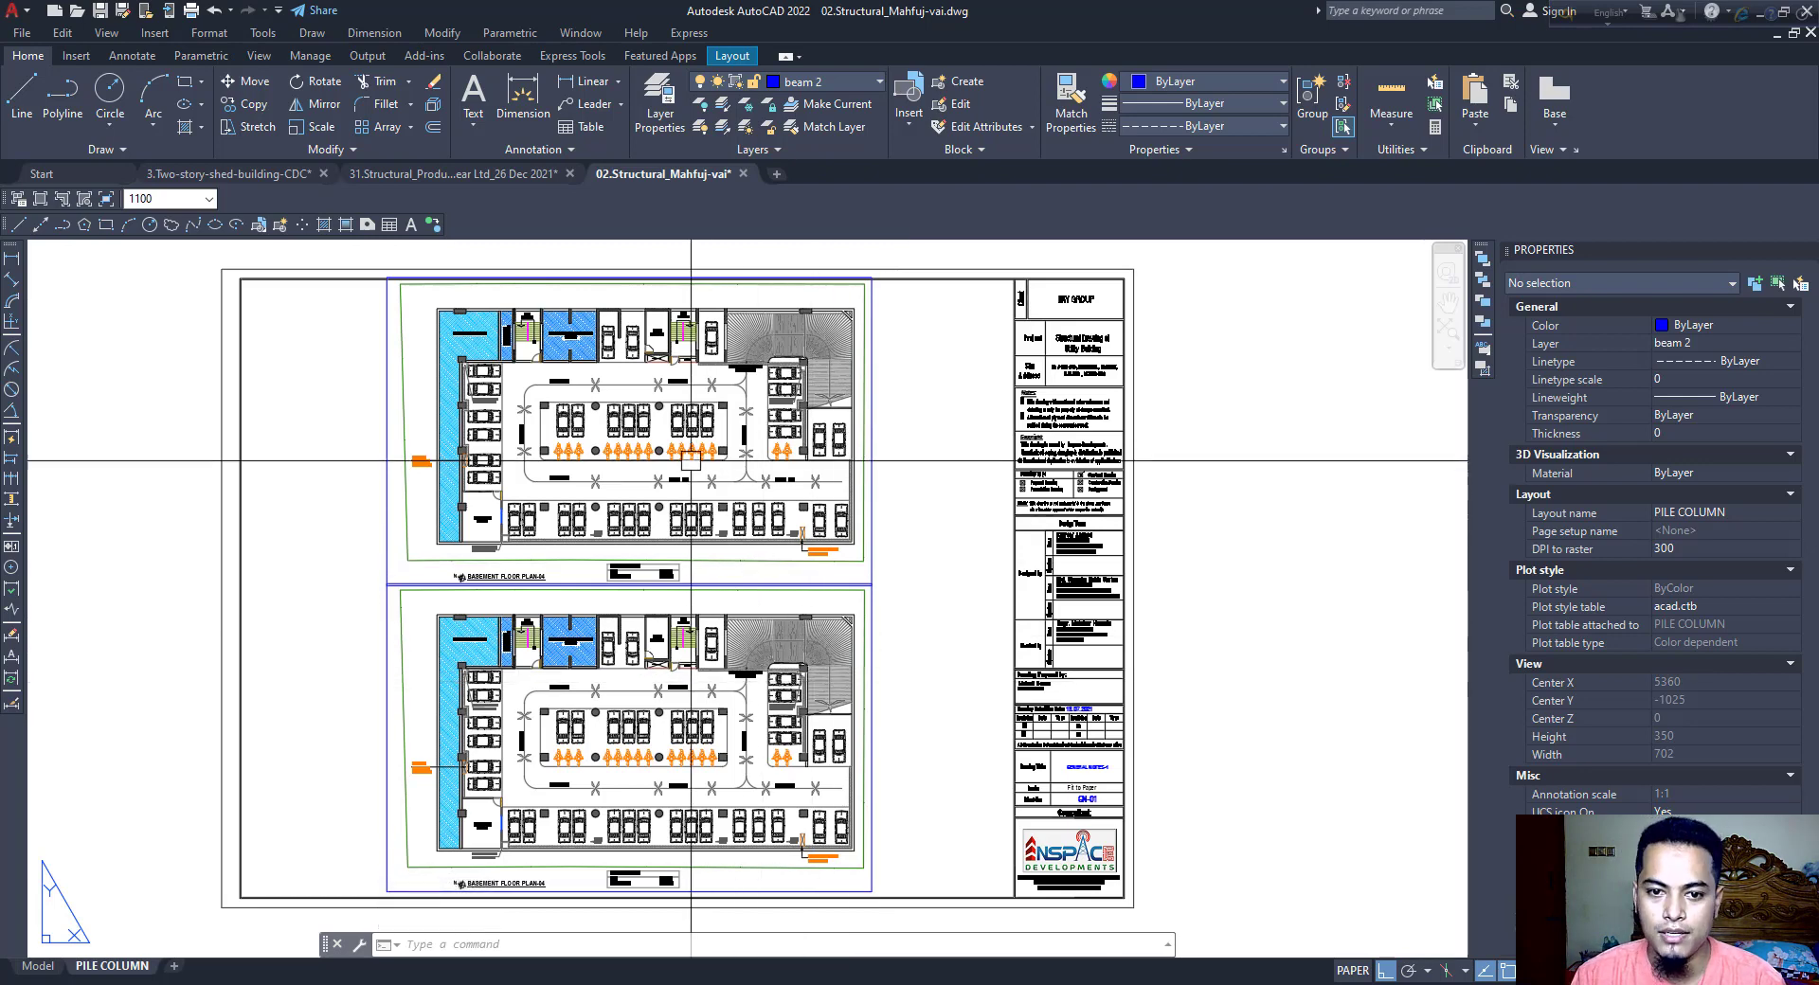
# - Enter the upper viewport, inspect two car blocks, then return to the sheet
pyautogui.click(692, 439)
pyautogui.doubleClick(691, 439)
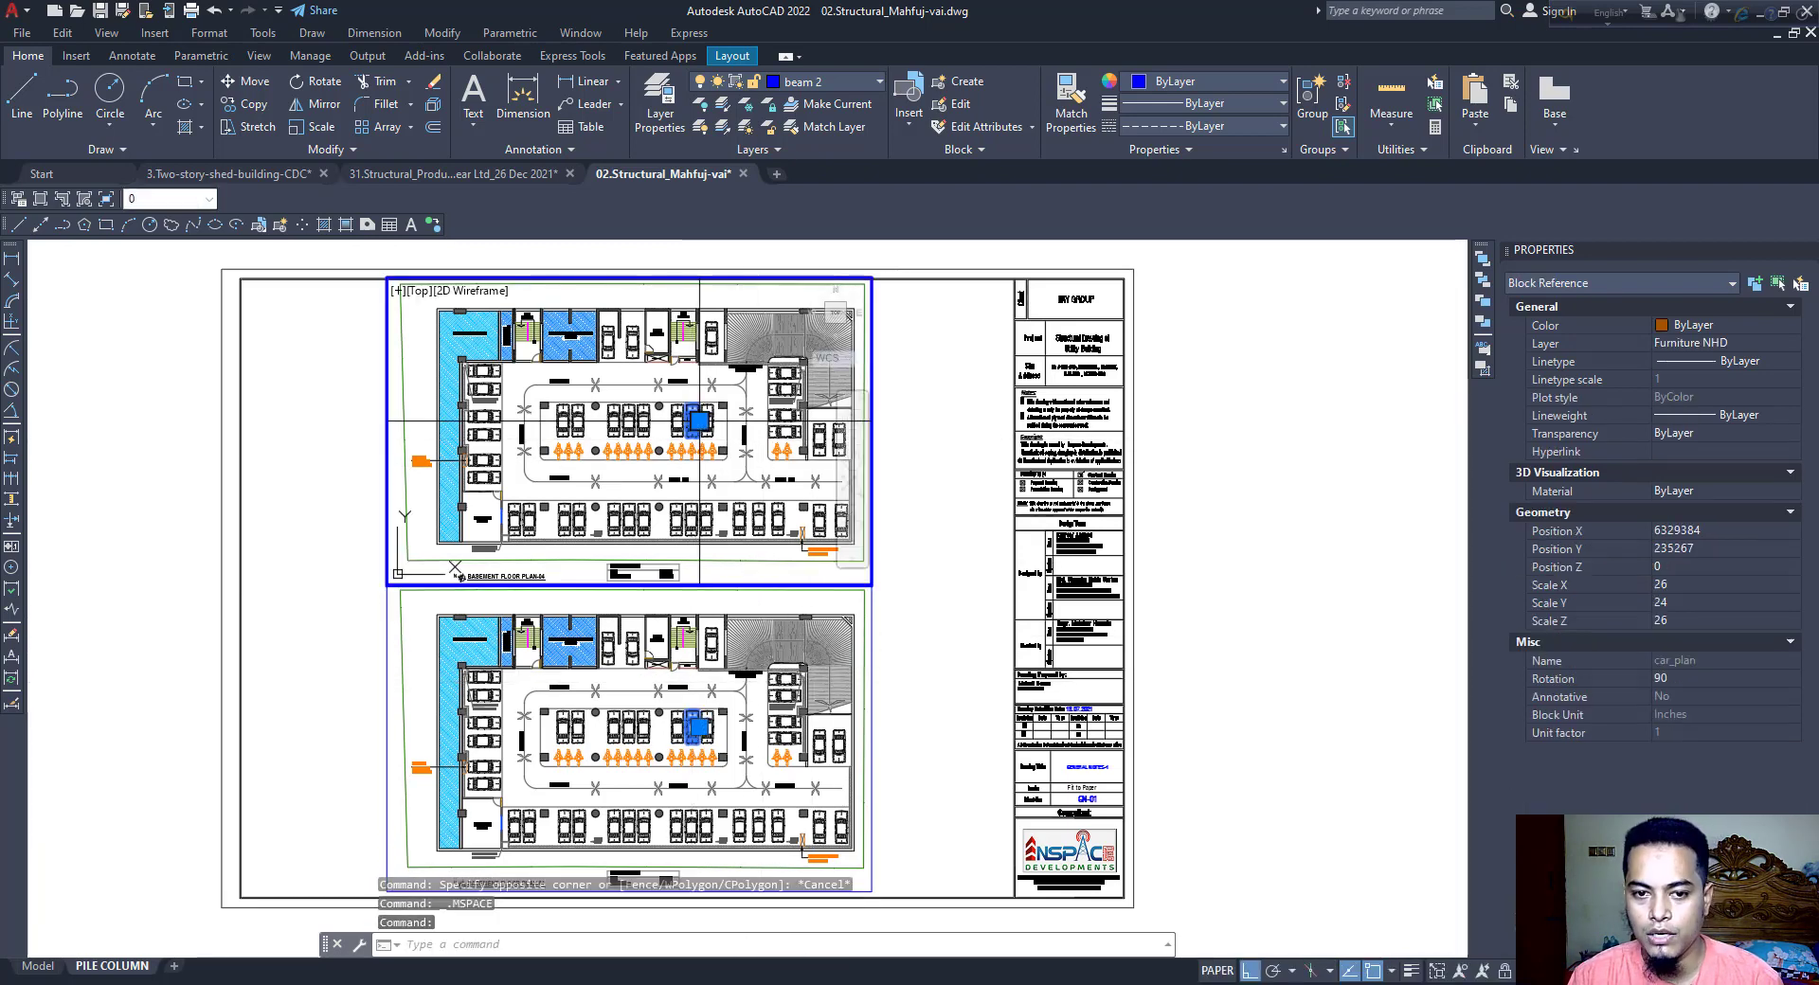
pyautogui.click(647, 420)
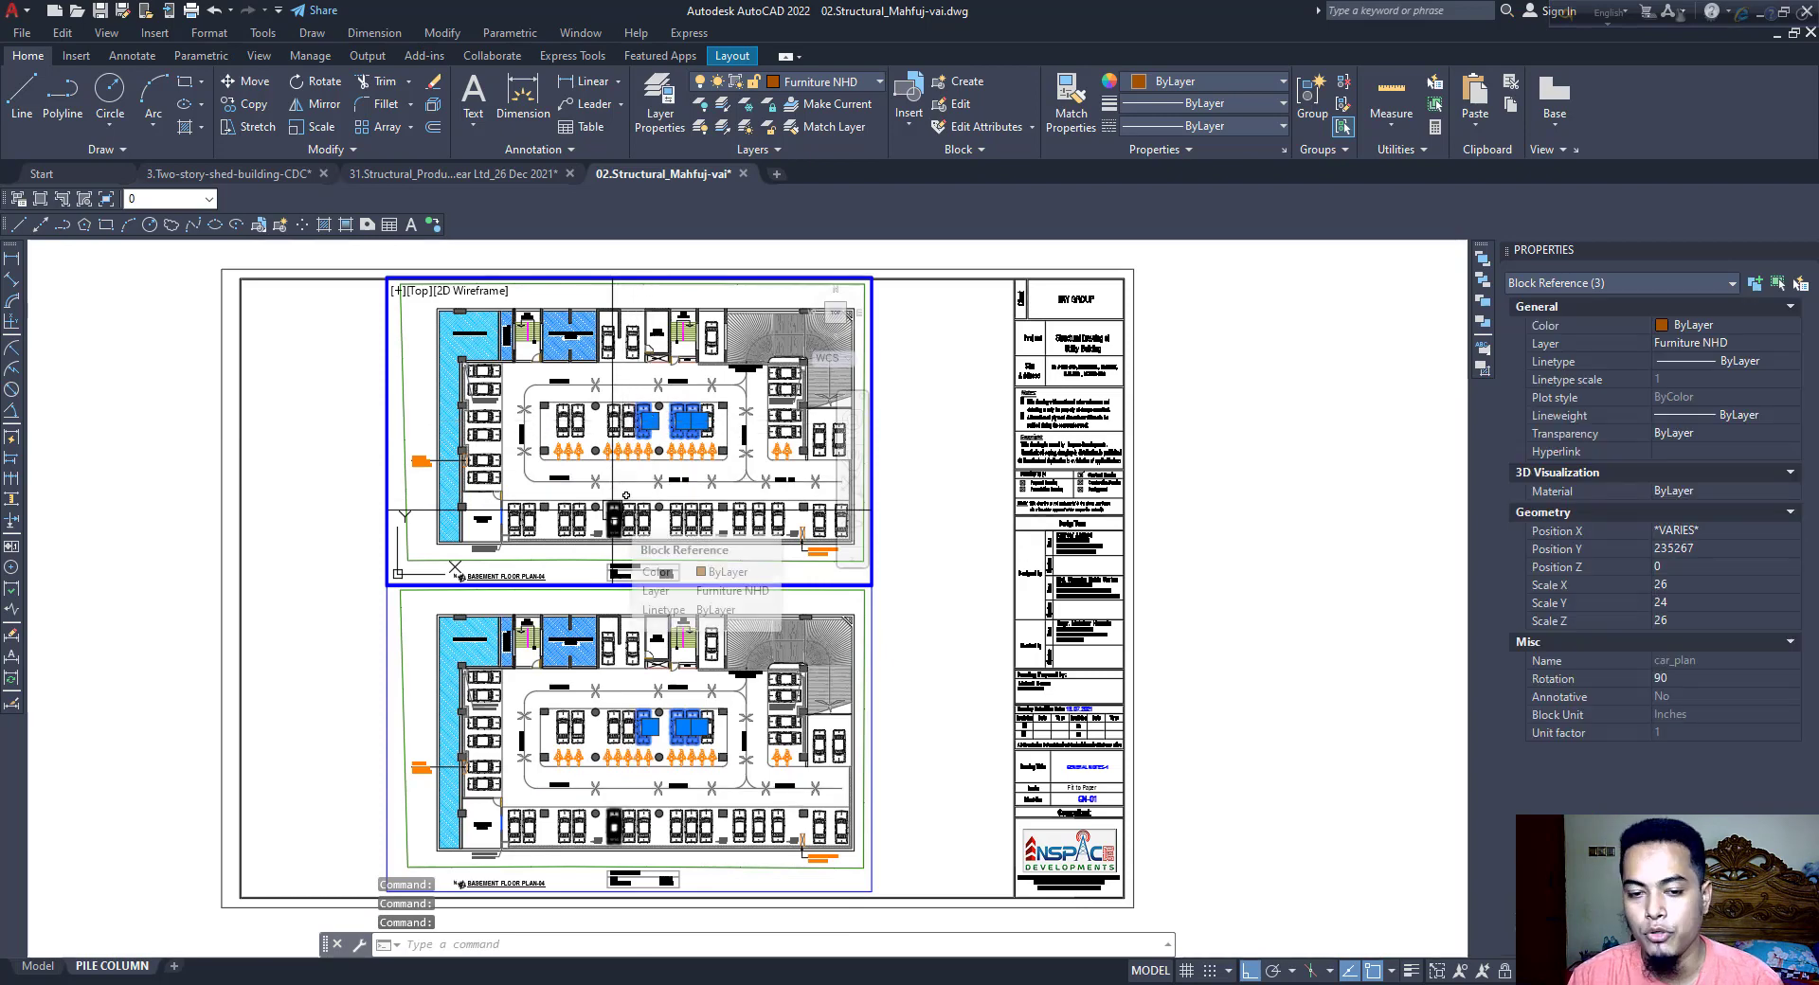
pyautogui.press('Escape')
pyautogui.doubleClick(933, 649)
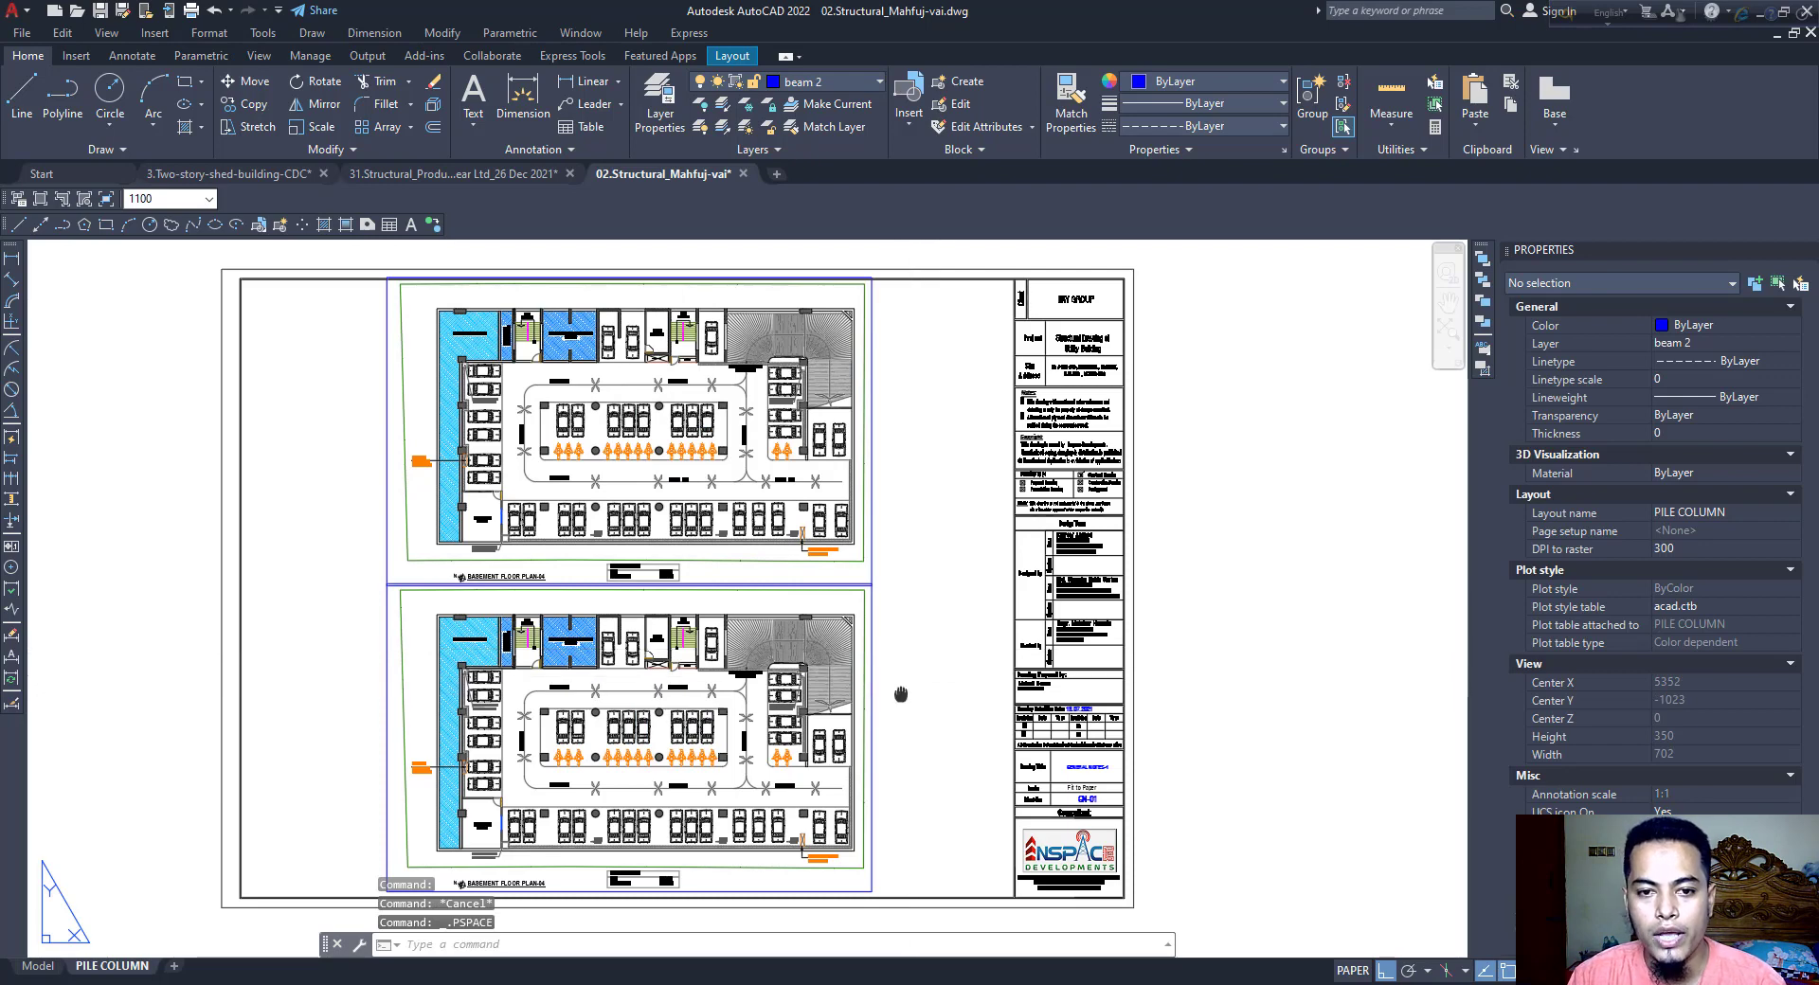
# - Reframe the sheet around both plans and activate the lower basement viewport
pyautogui.moveTo(897, 697); pyautogui.dragTo(917, 606, button='middle')
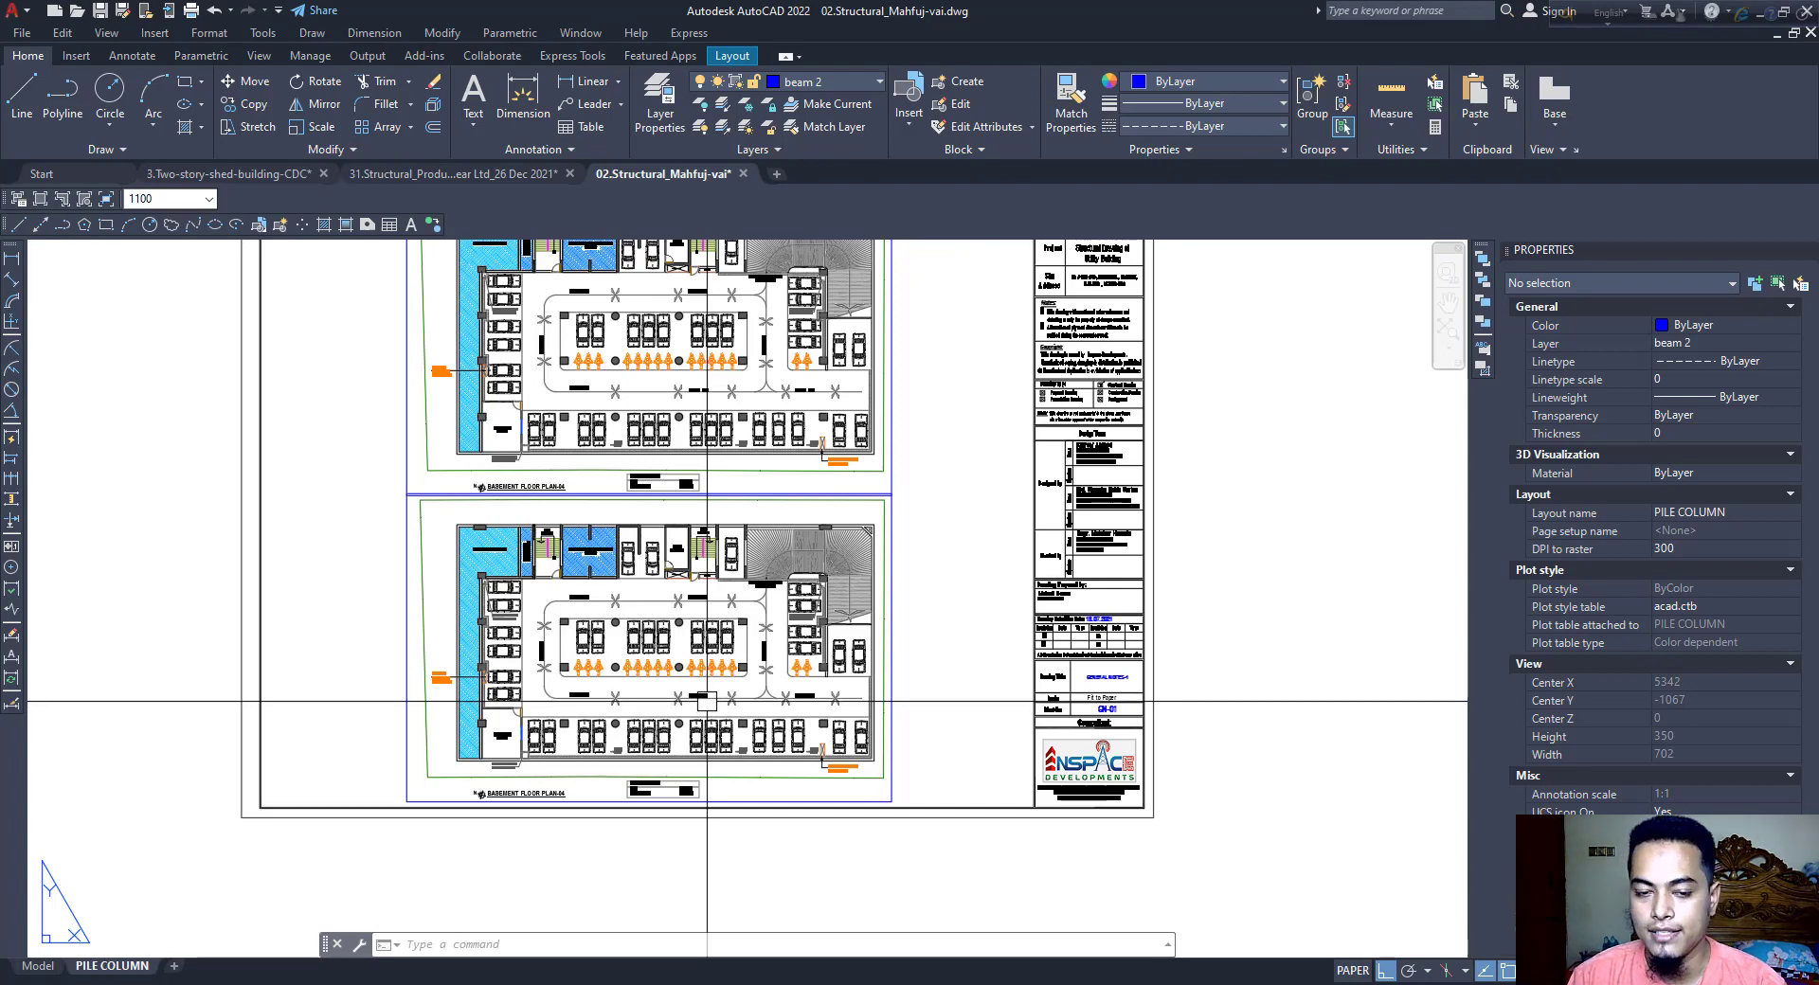
pyautogui.scroll(1, 677, 701)
pyautogui.scroll(2, 678, 701)
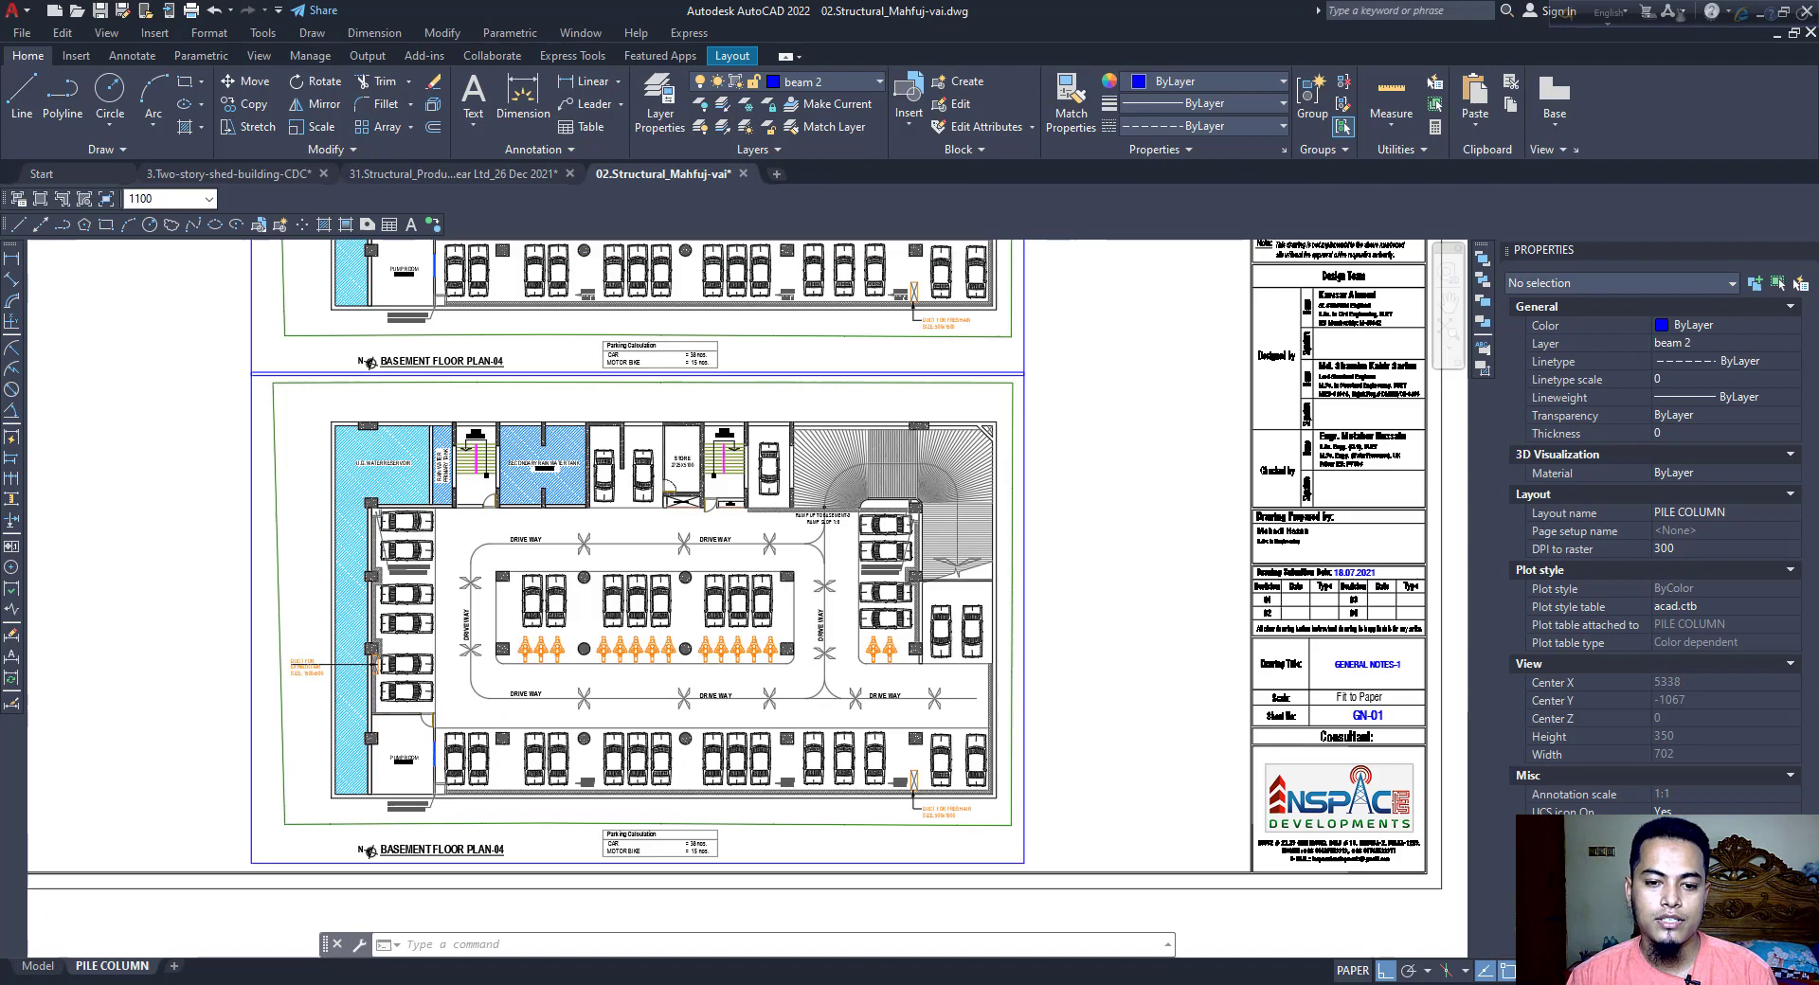
pyautogui.scroll(1, 748, 635)
pyautogui.scroll(-2, 748, 635)
pyautogui.moveTo(752, 636); pyautogui.dragTo(750, 747, button='middle')
pyautogui.scroll(-1, 749, 744)
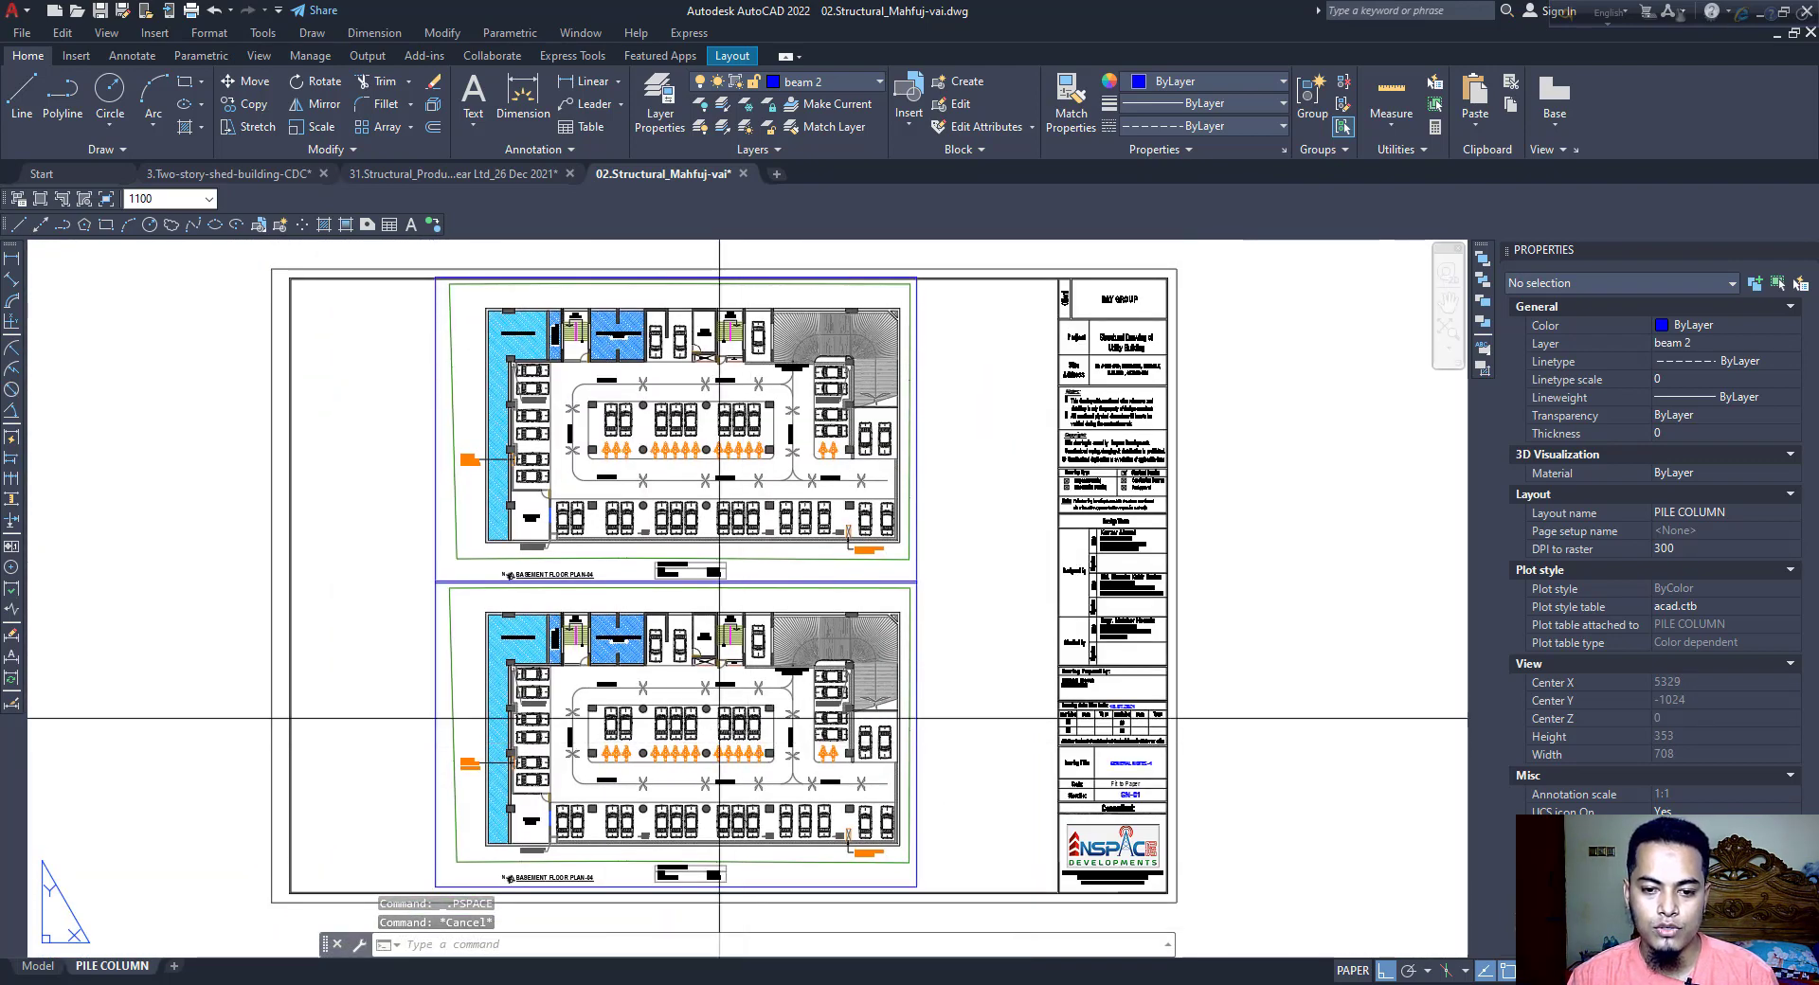
pyautogui.doubleClick(718, 717)
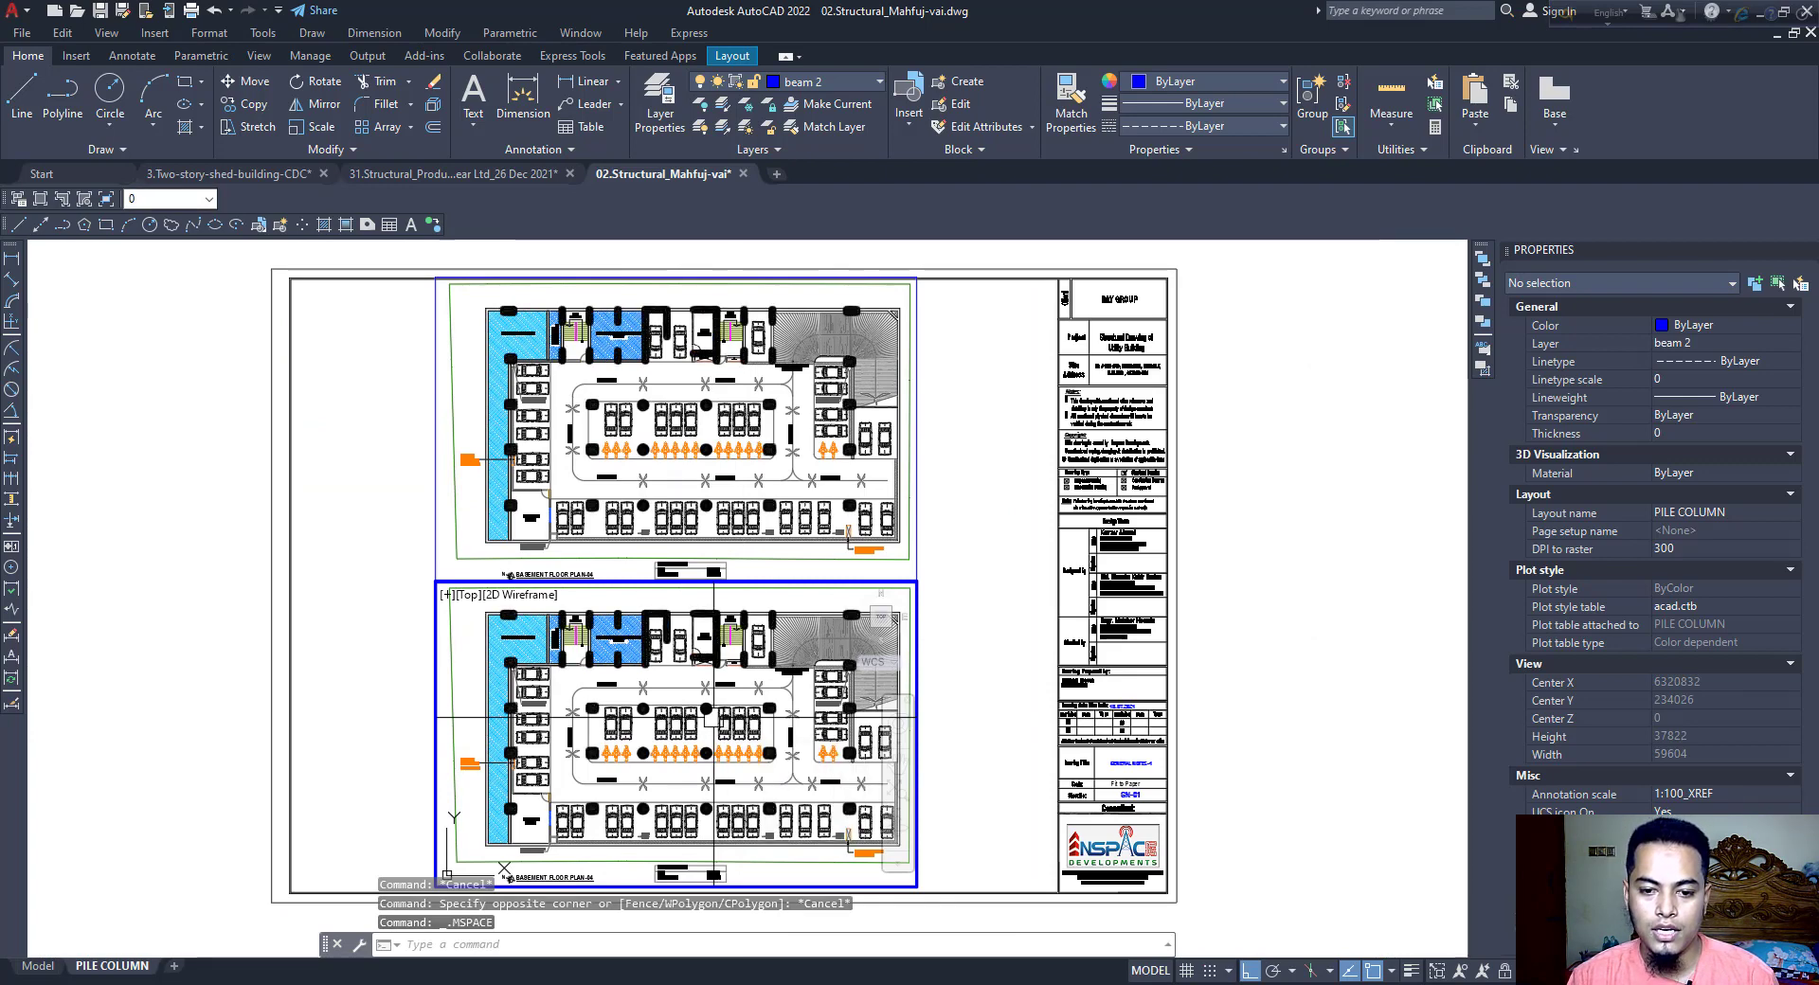
# - Open the Layer Properties Manager and the Properties palette beside the drawing
pyautogui.click(669, 104)
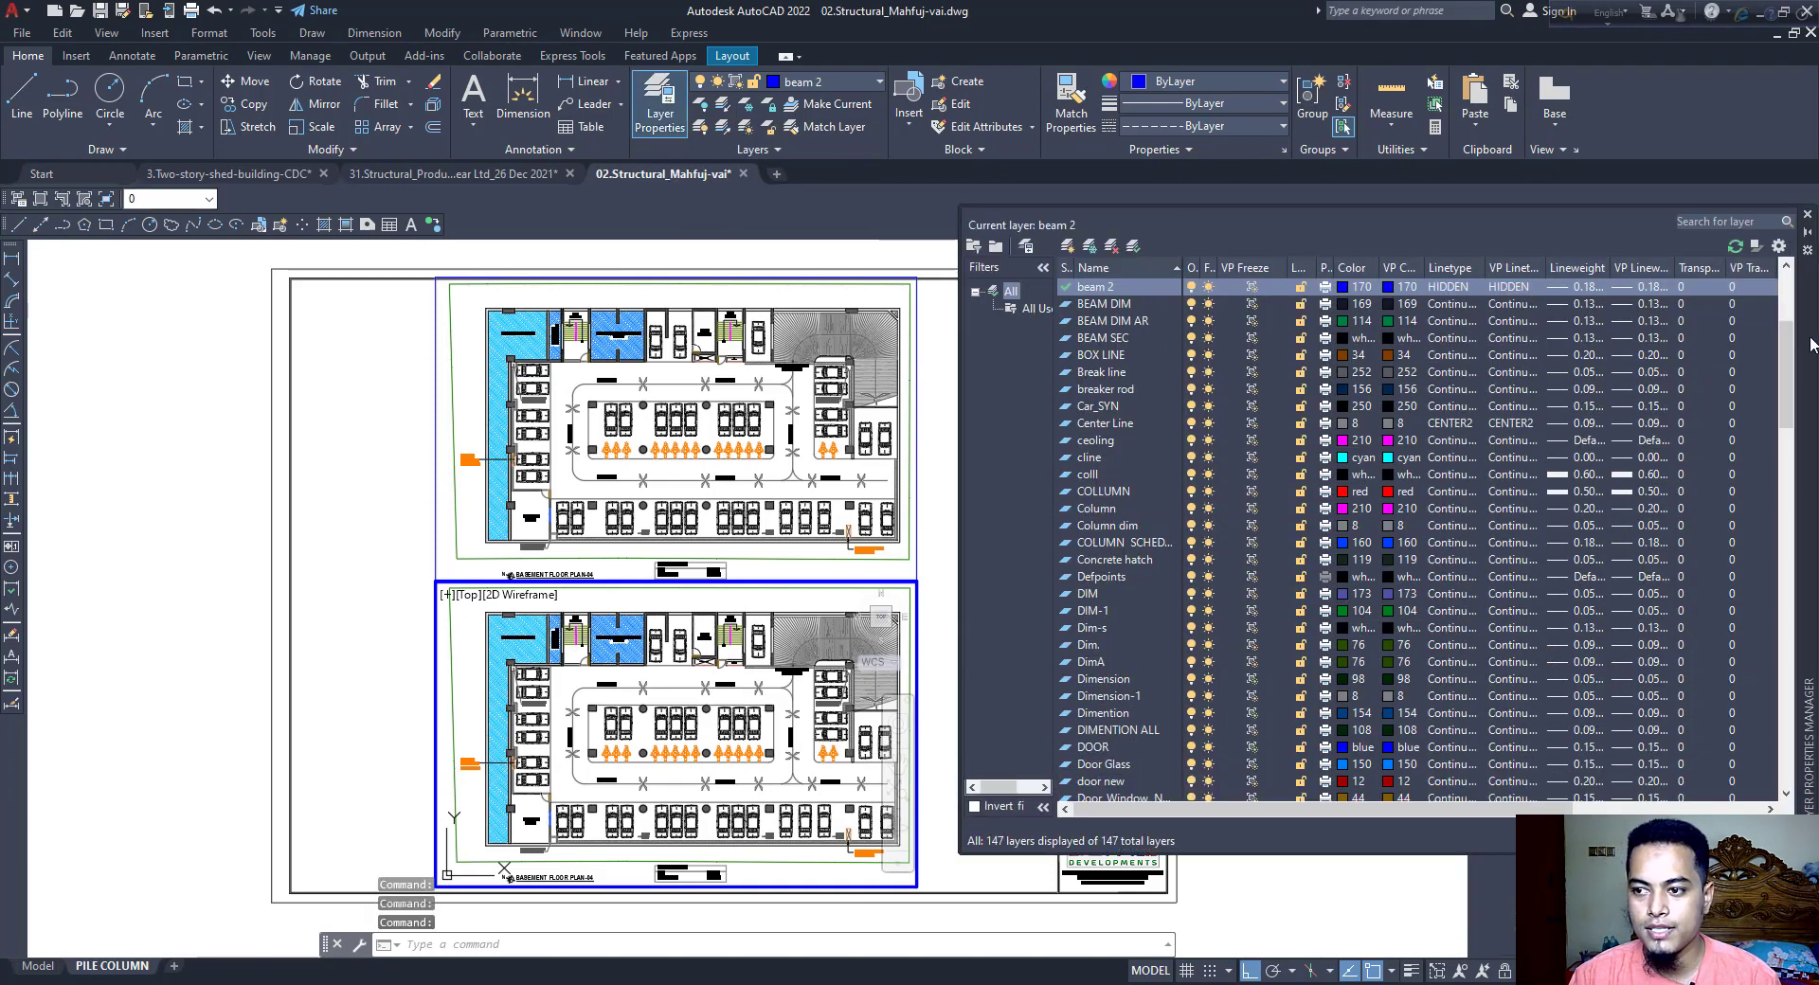
pyautogui.hotkey('ctrl', '1')
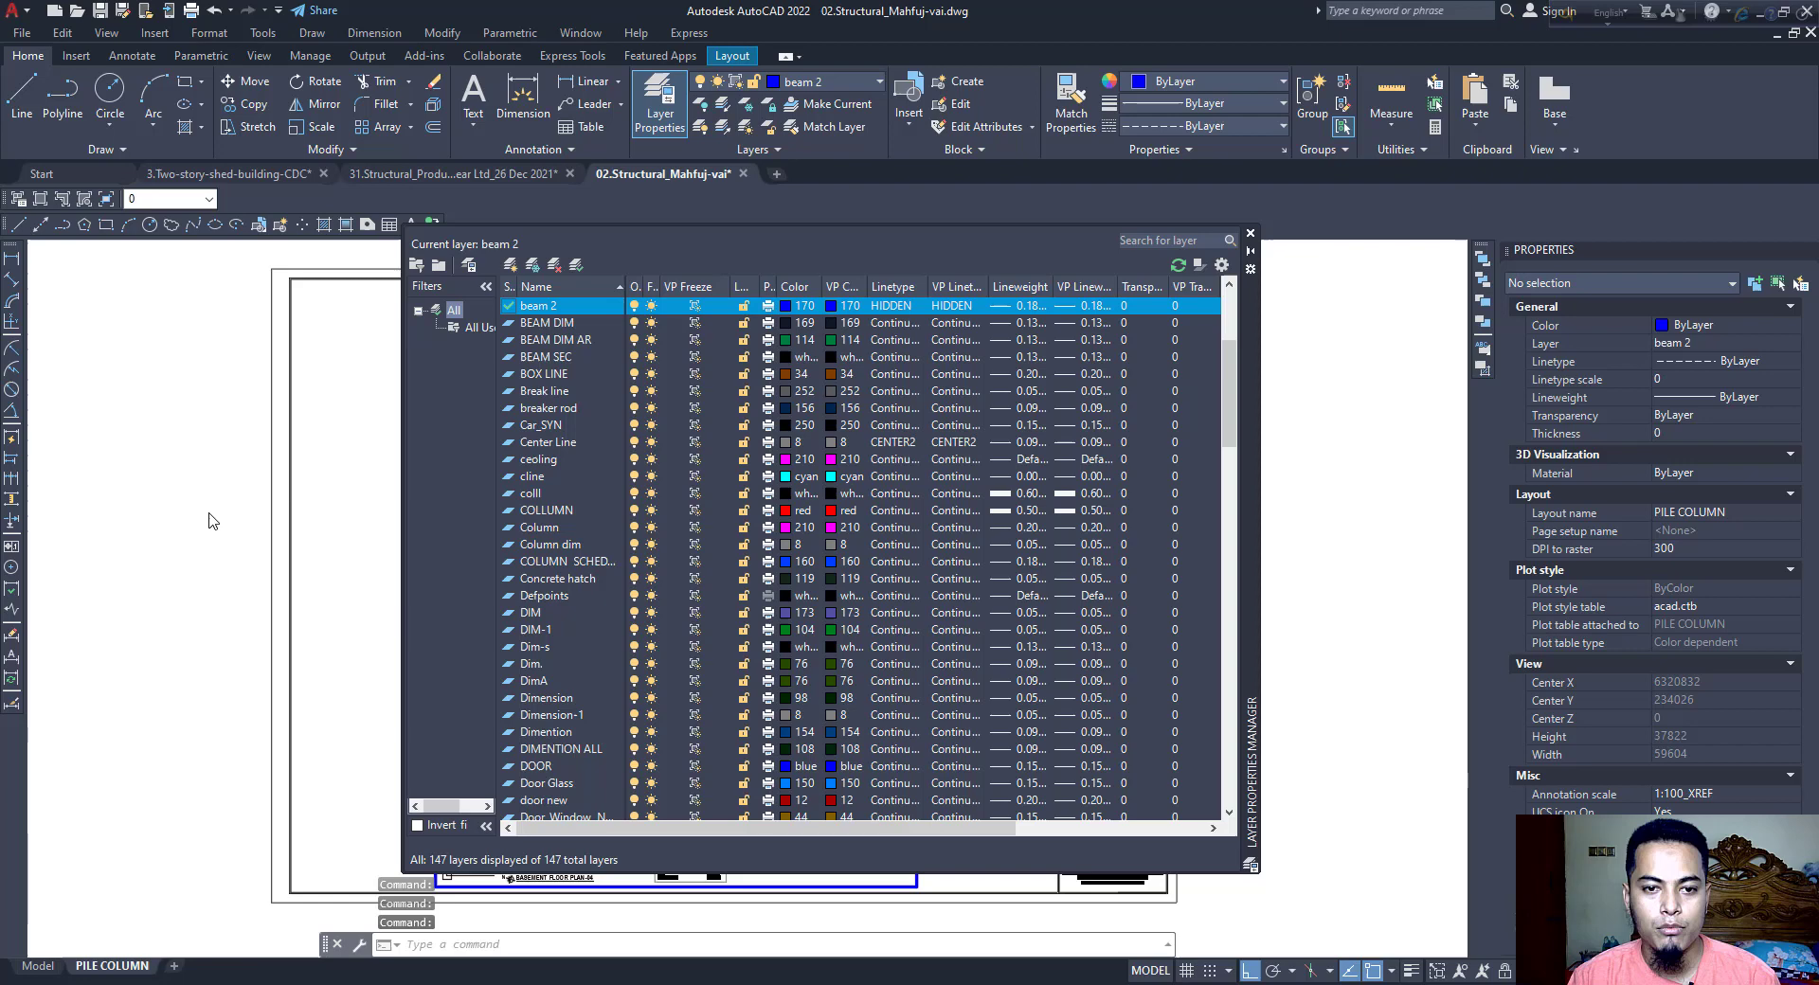
pyautogui.click(1250, 233)
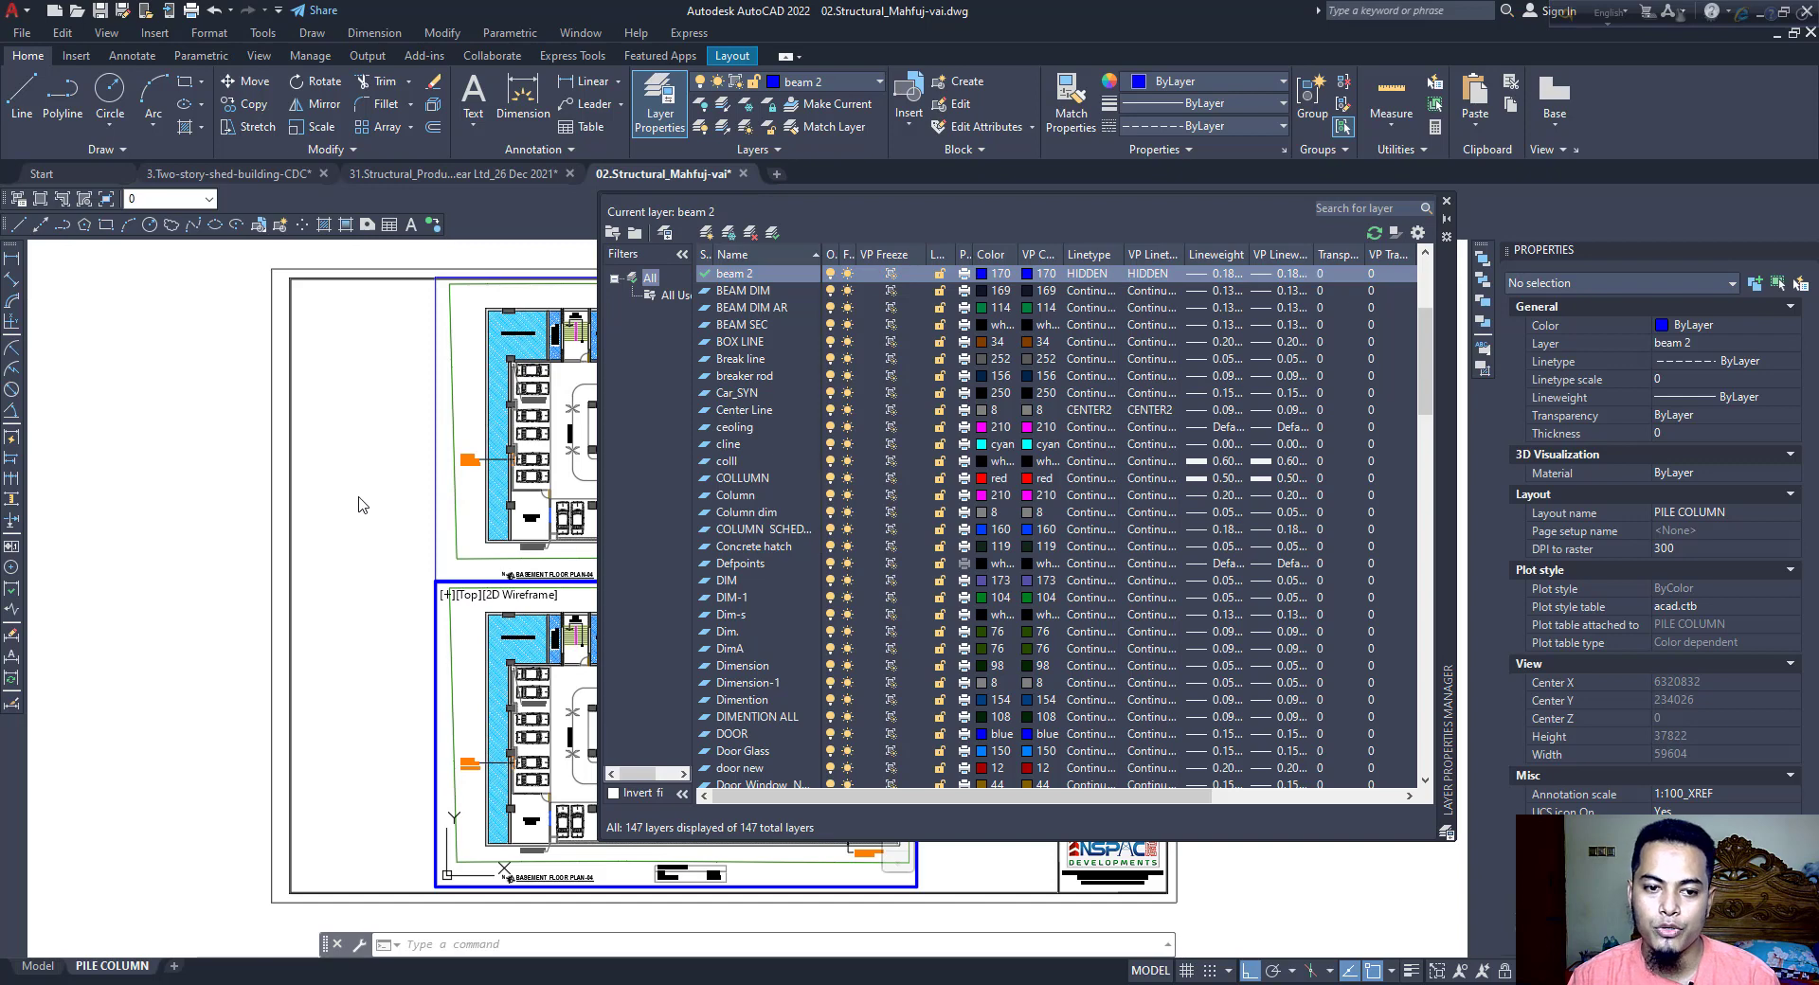
# - Return to paper space showing both plans and close the Properties palette
pyautogui.doubleClick(360, 505)
pyautogui.scroll(5, 69, 540)
pyautogui.moveTo(70, 540); pyautogui.dragTo(104, 523, button='middle')
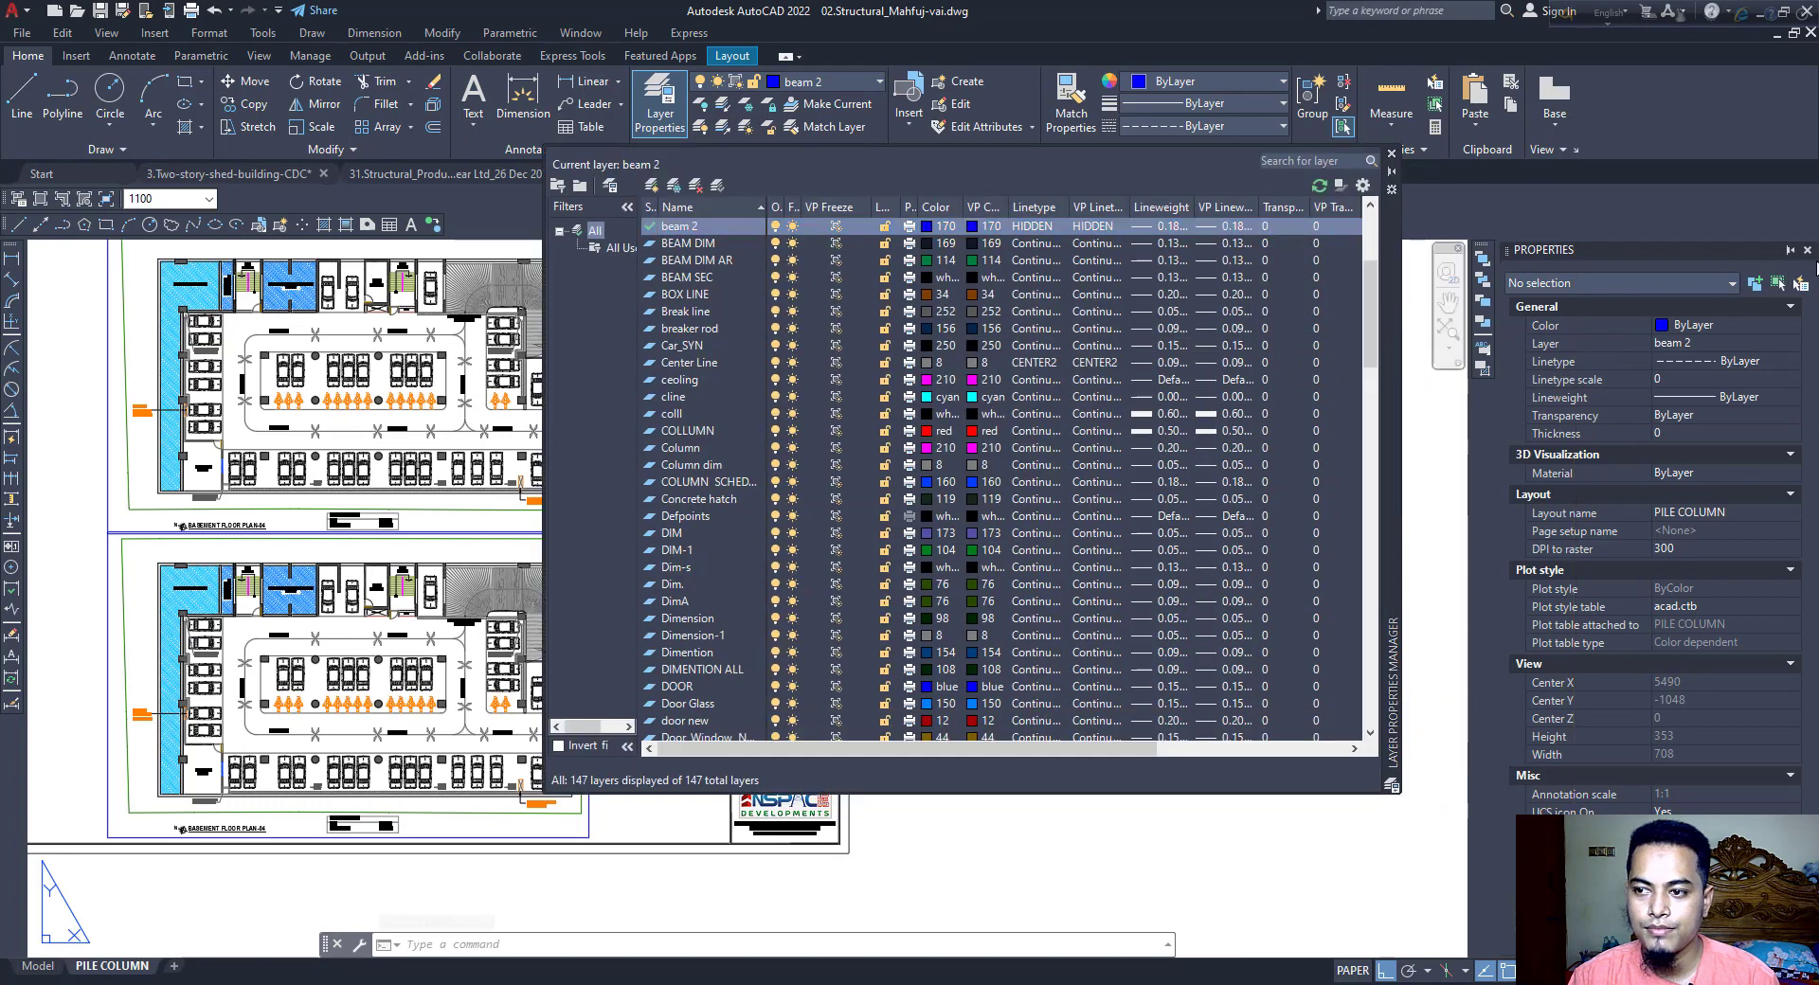
pyautogui.click(1807, 252)
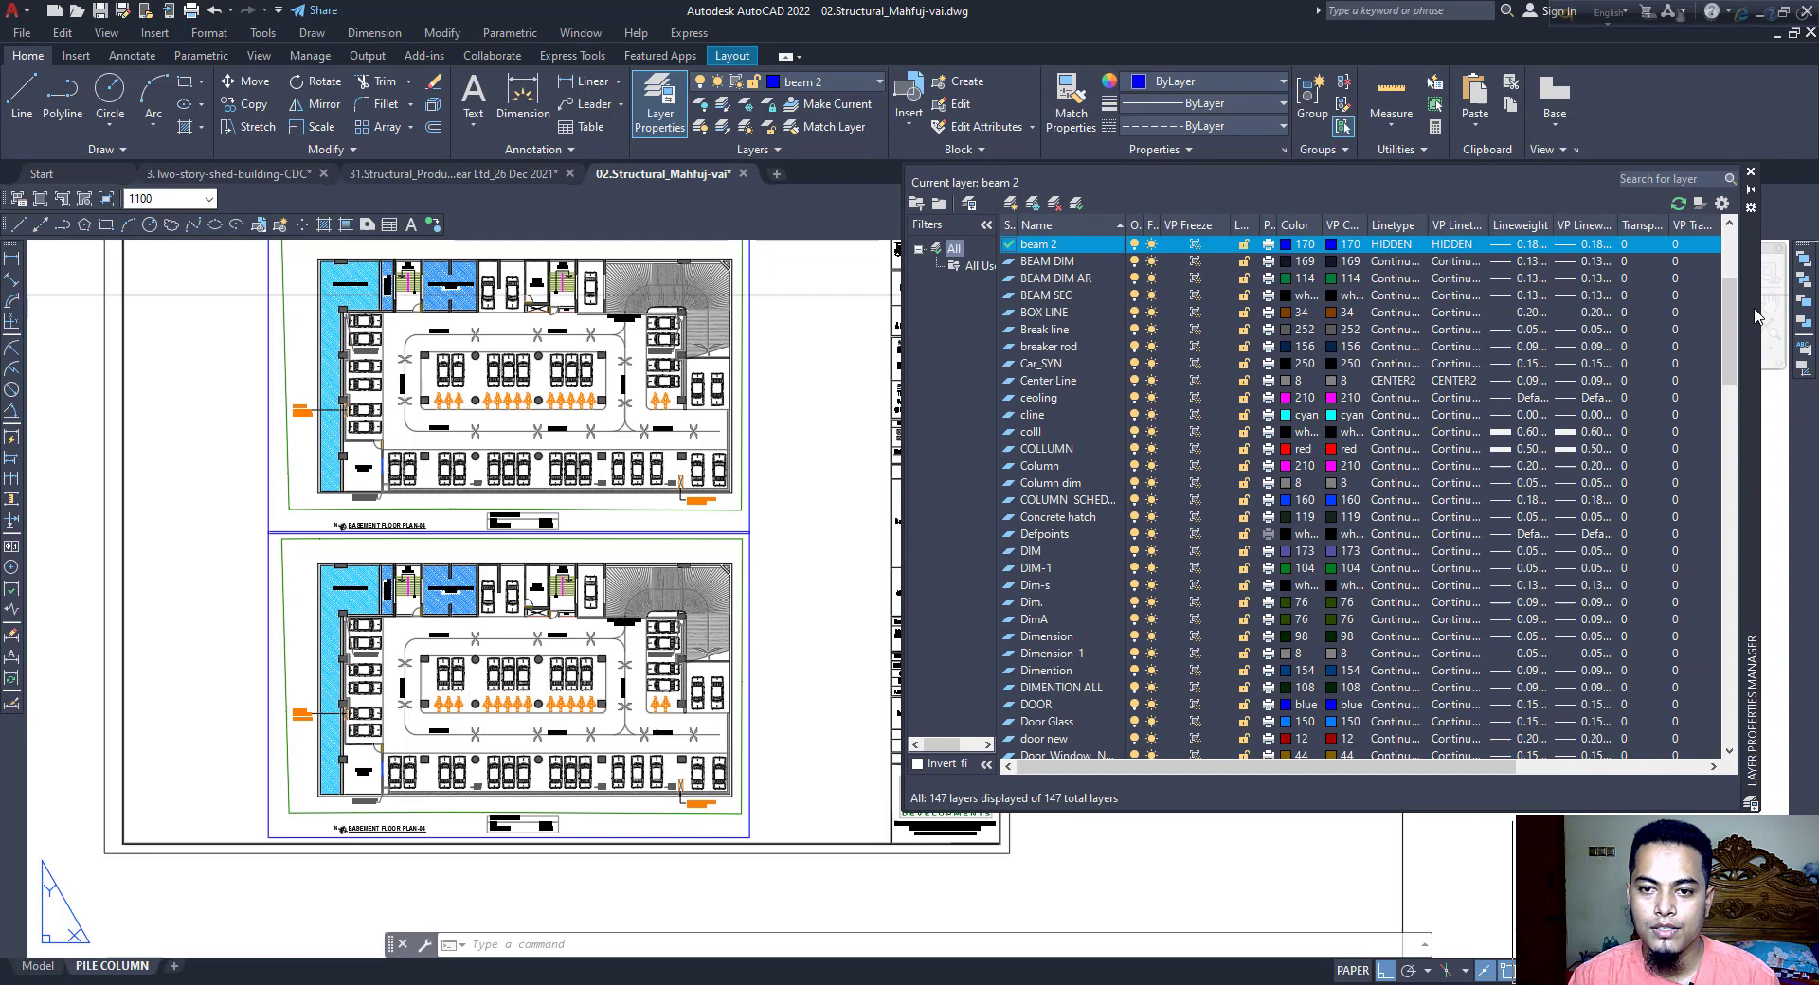
# - Reactivate the lower viewport and scroll the layer list down to the furniture layers
pyautogui.doubleClick(442, 629)
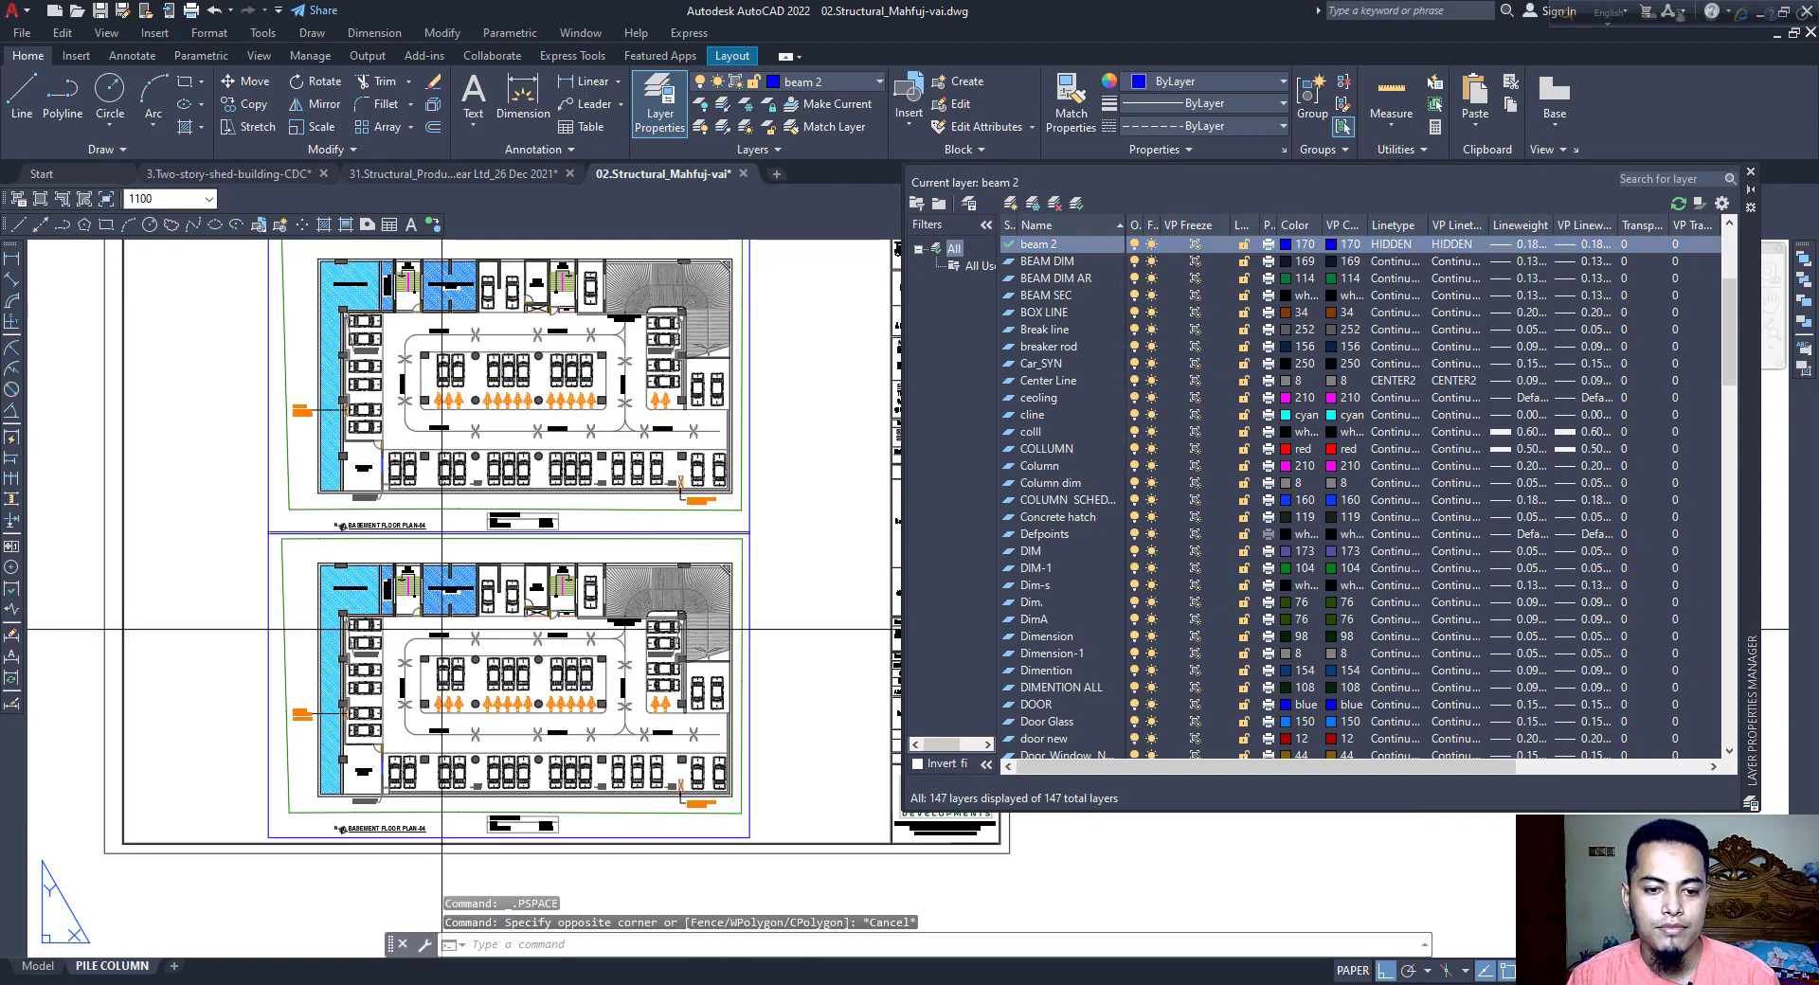
pyautogui.click(441, 629)
pyautogui.doubleClick(441, 629)
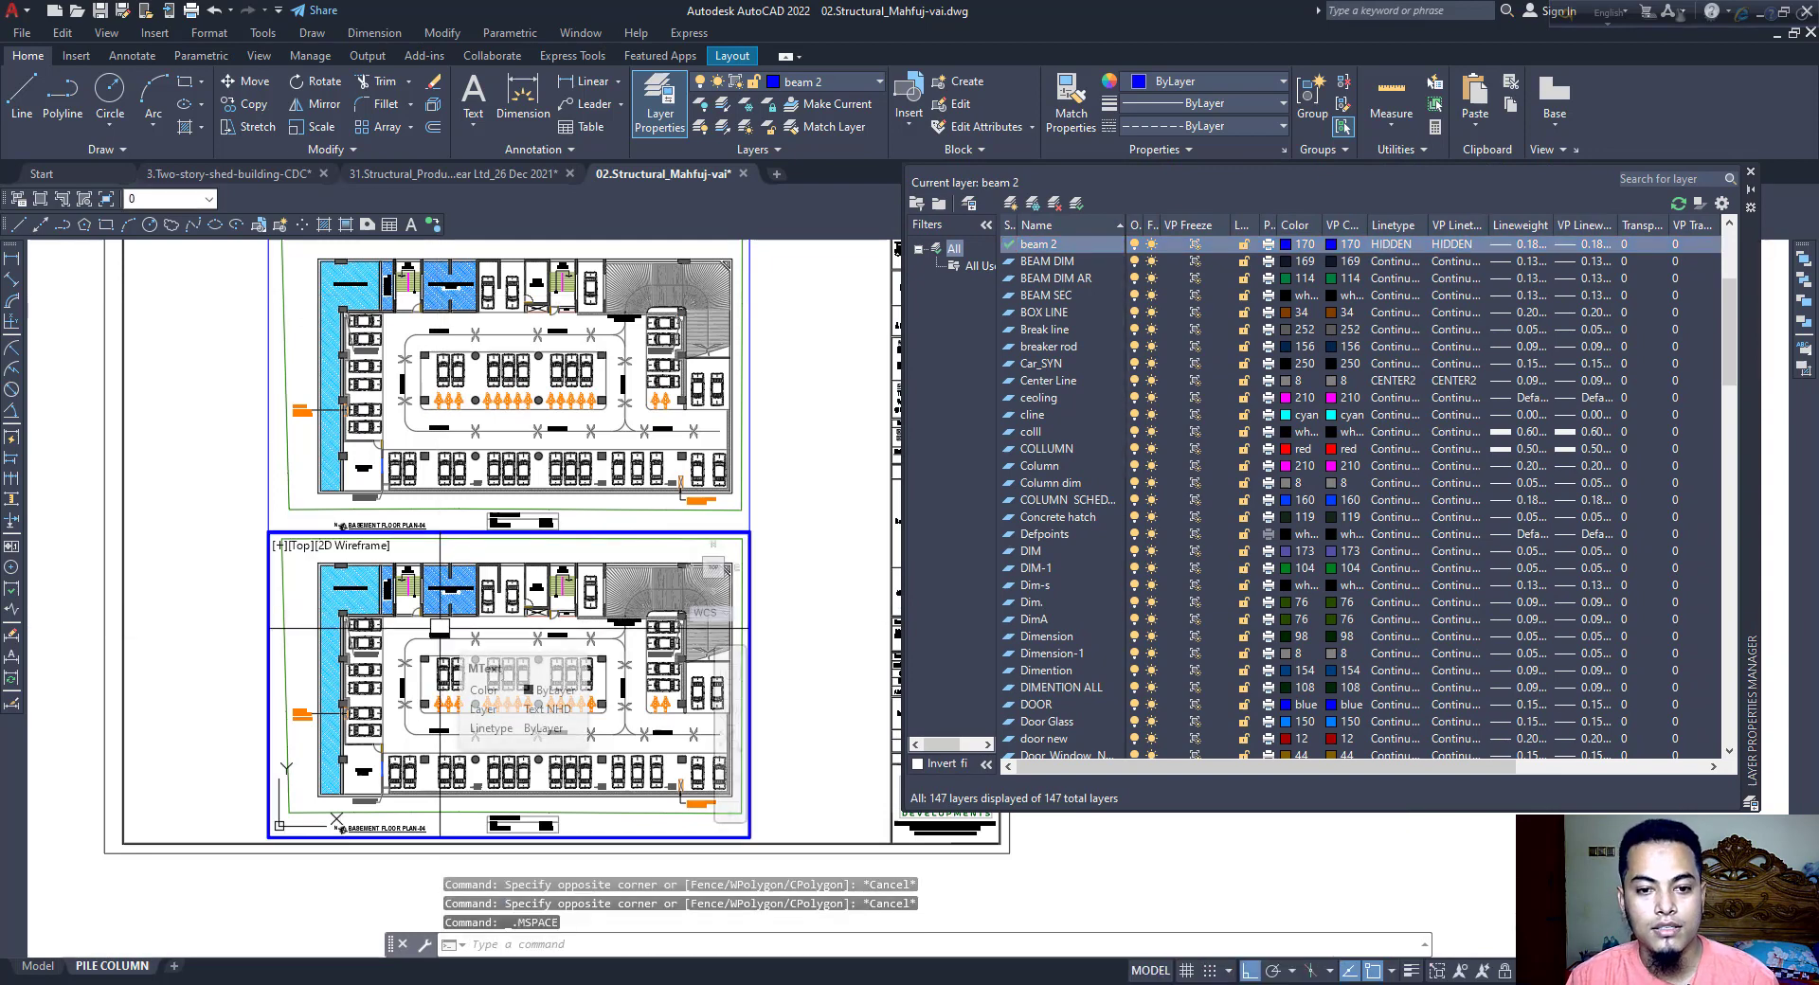
pyautogui.scroll(-1, 1075, 558)
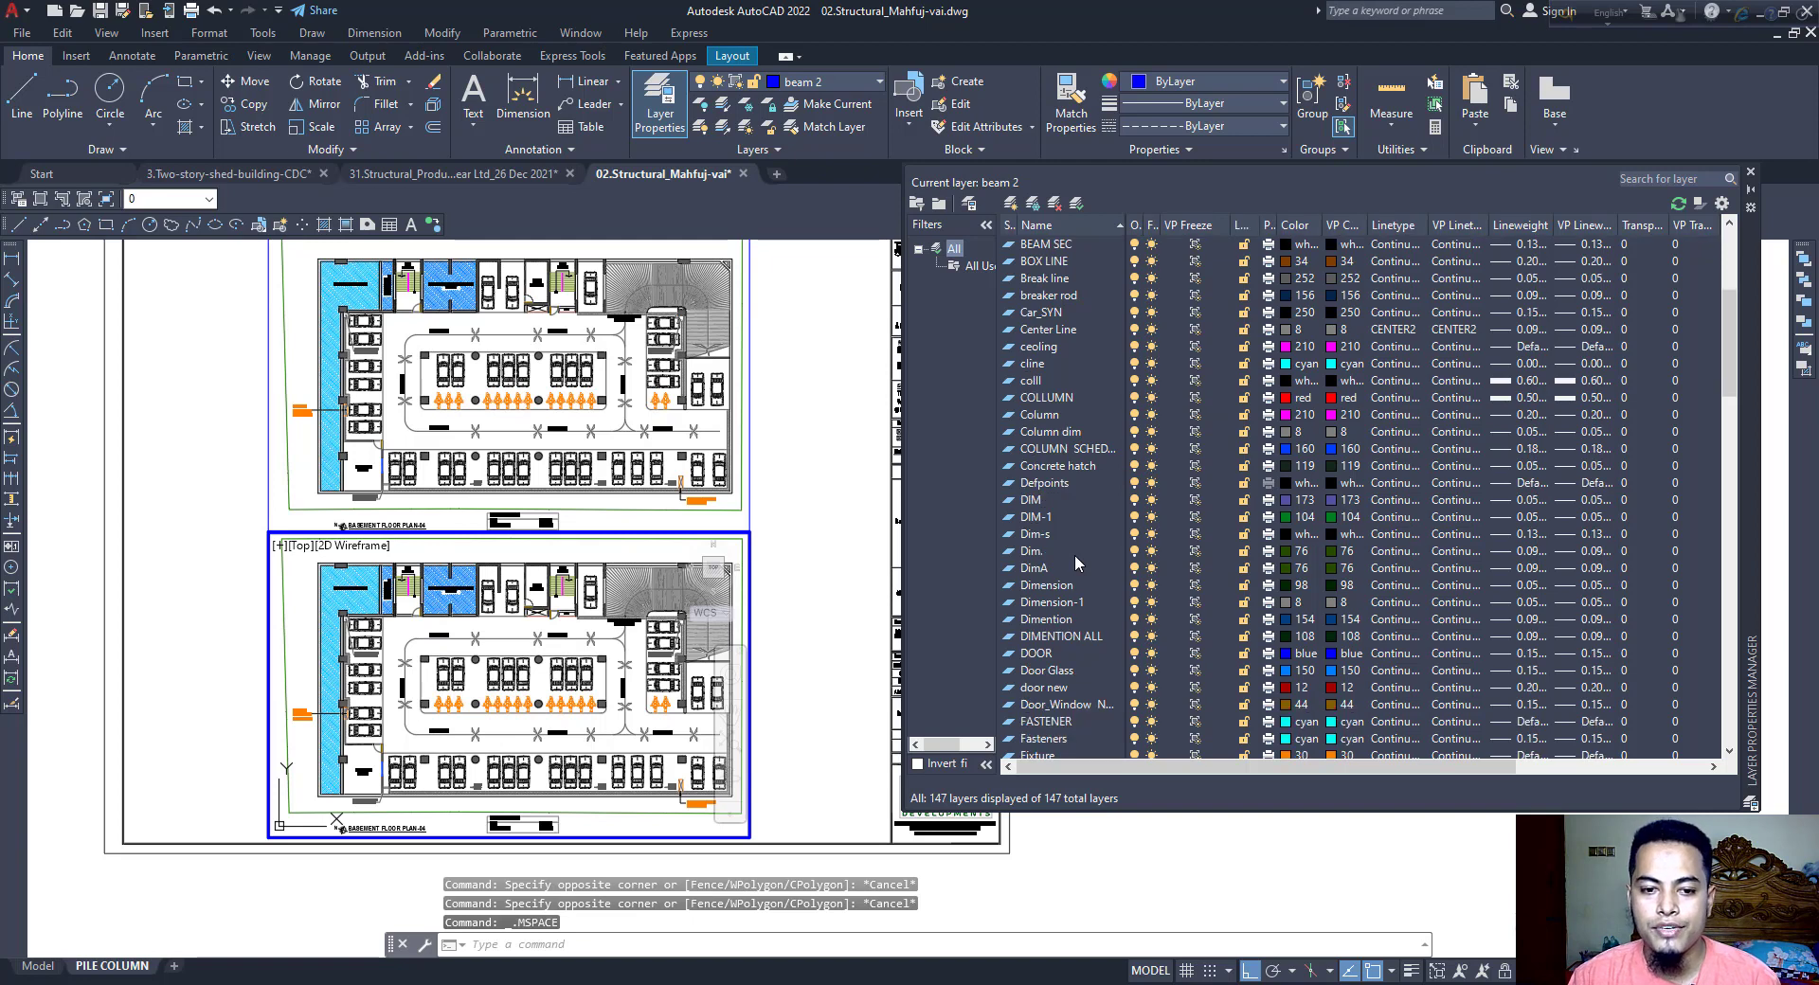
pyautogui.scroll(-3, 1074, 554)
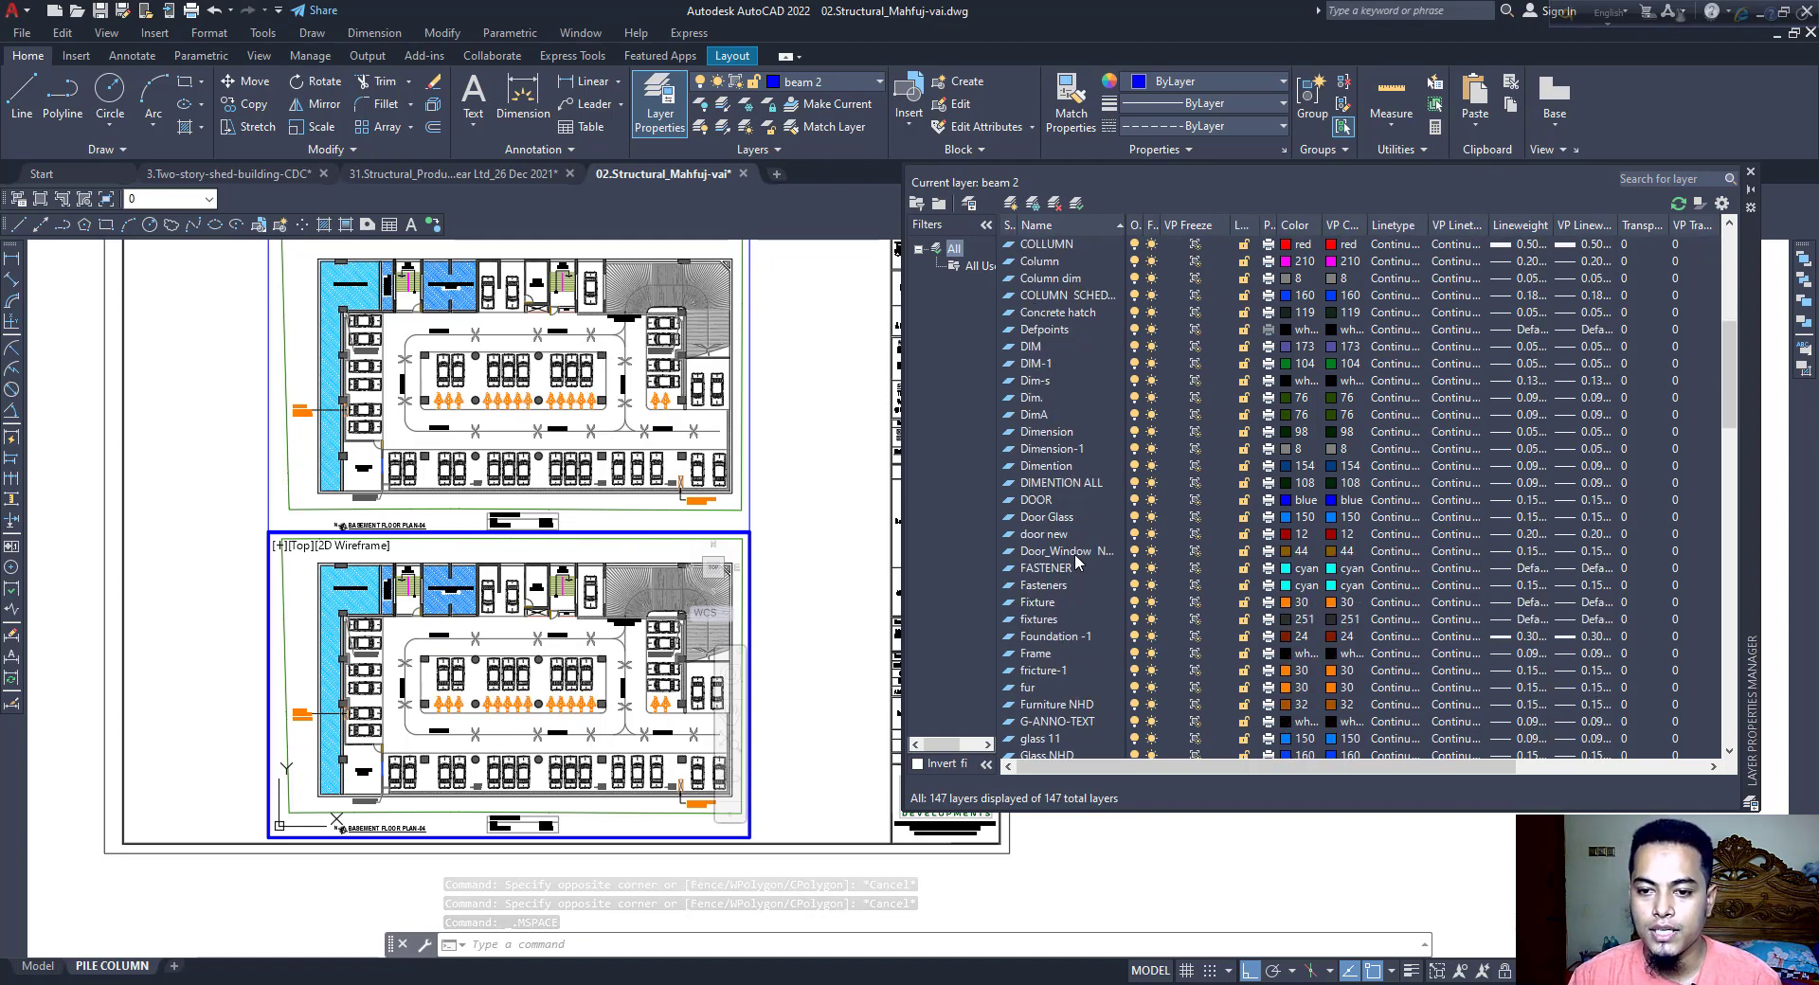
pyautogui.scroll(-2, 1085, 593)
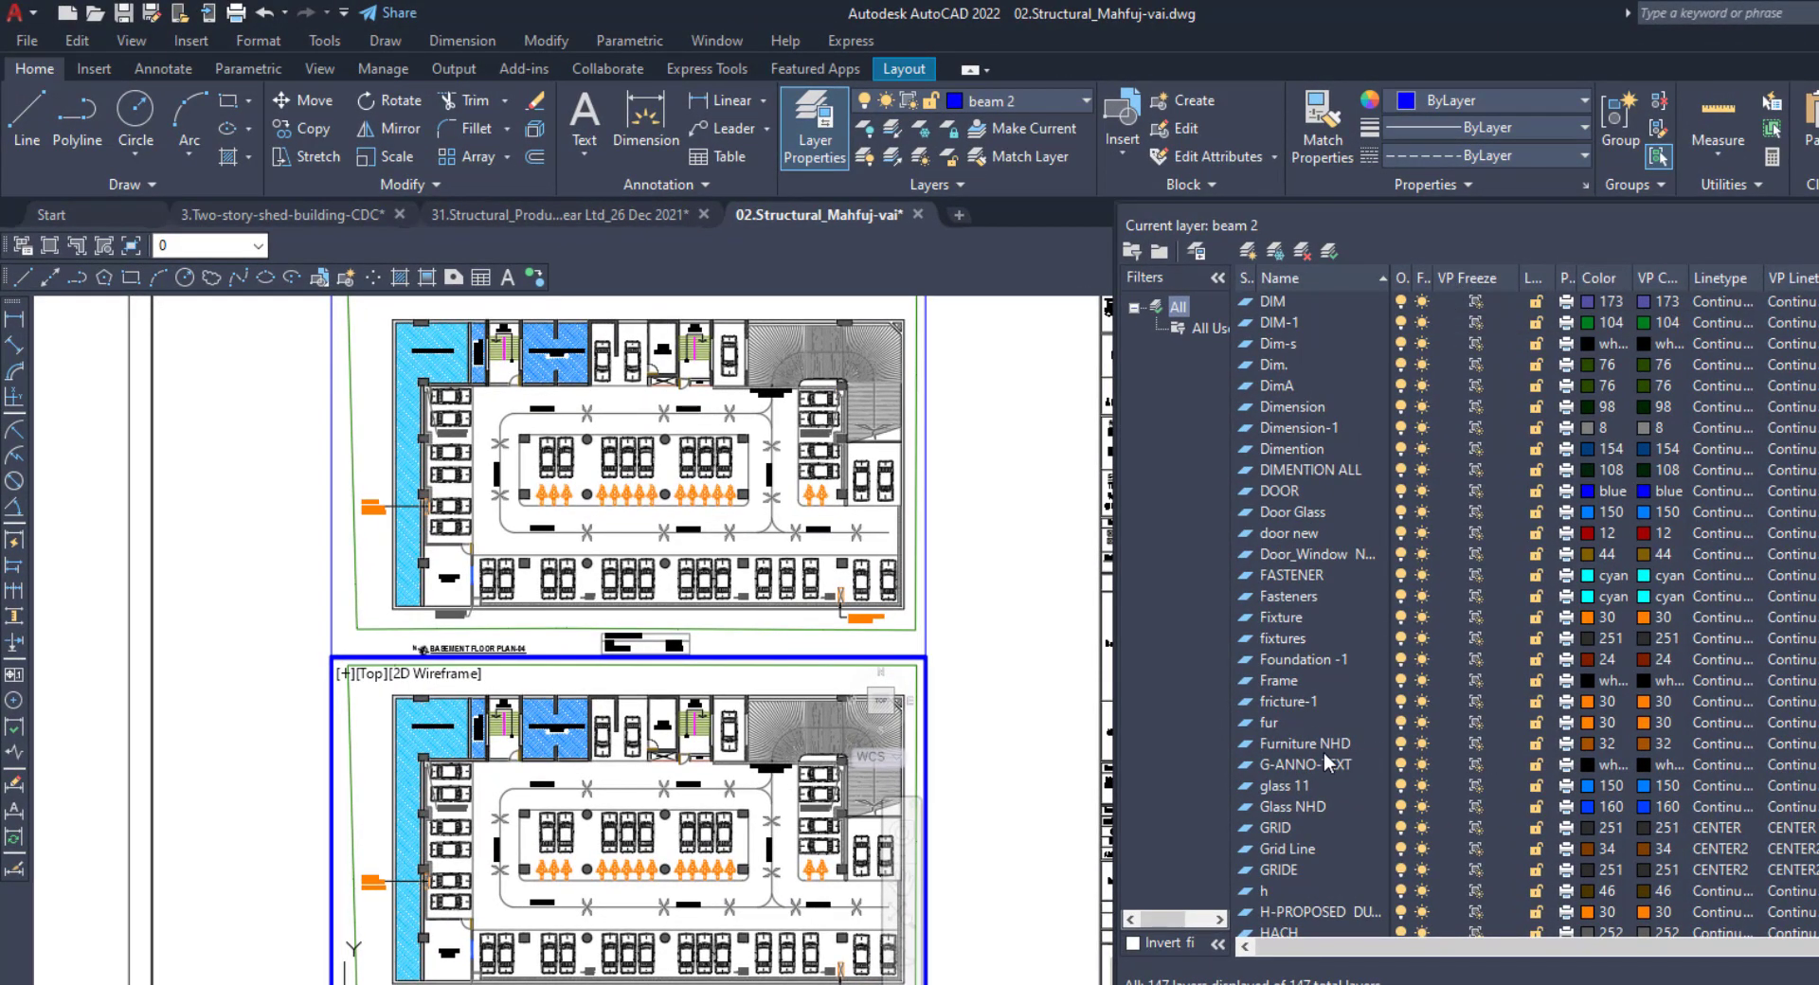
# - VP-freeze Furniture NHD in the lower viewport, then zoom out to view both plans
pyautogui.click(1475, 744)
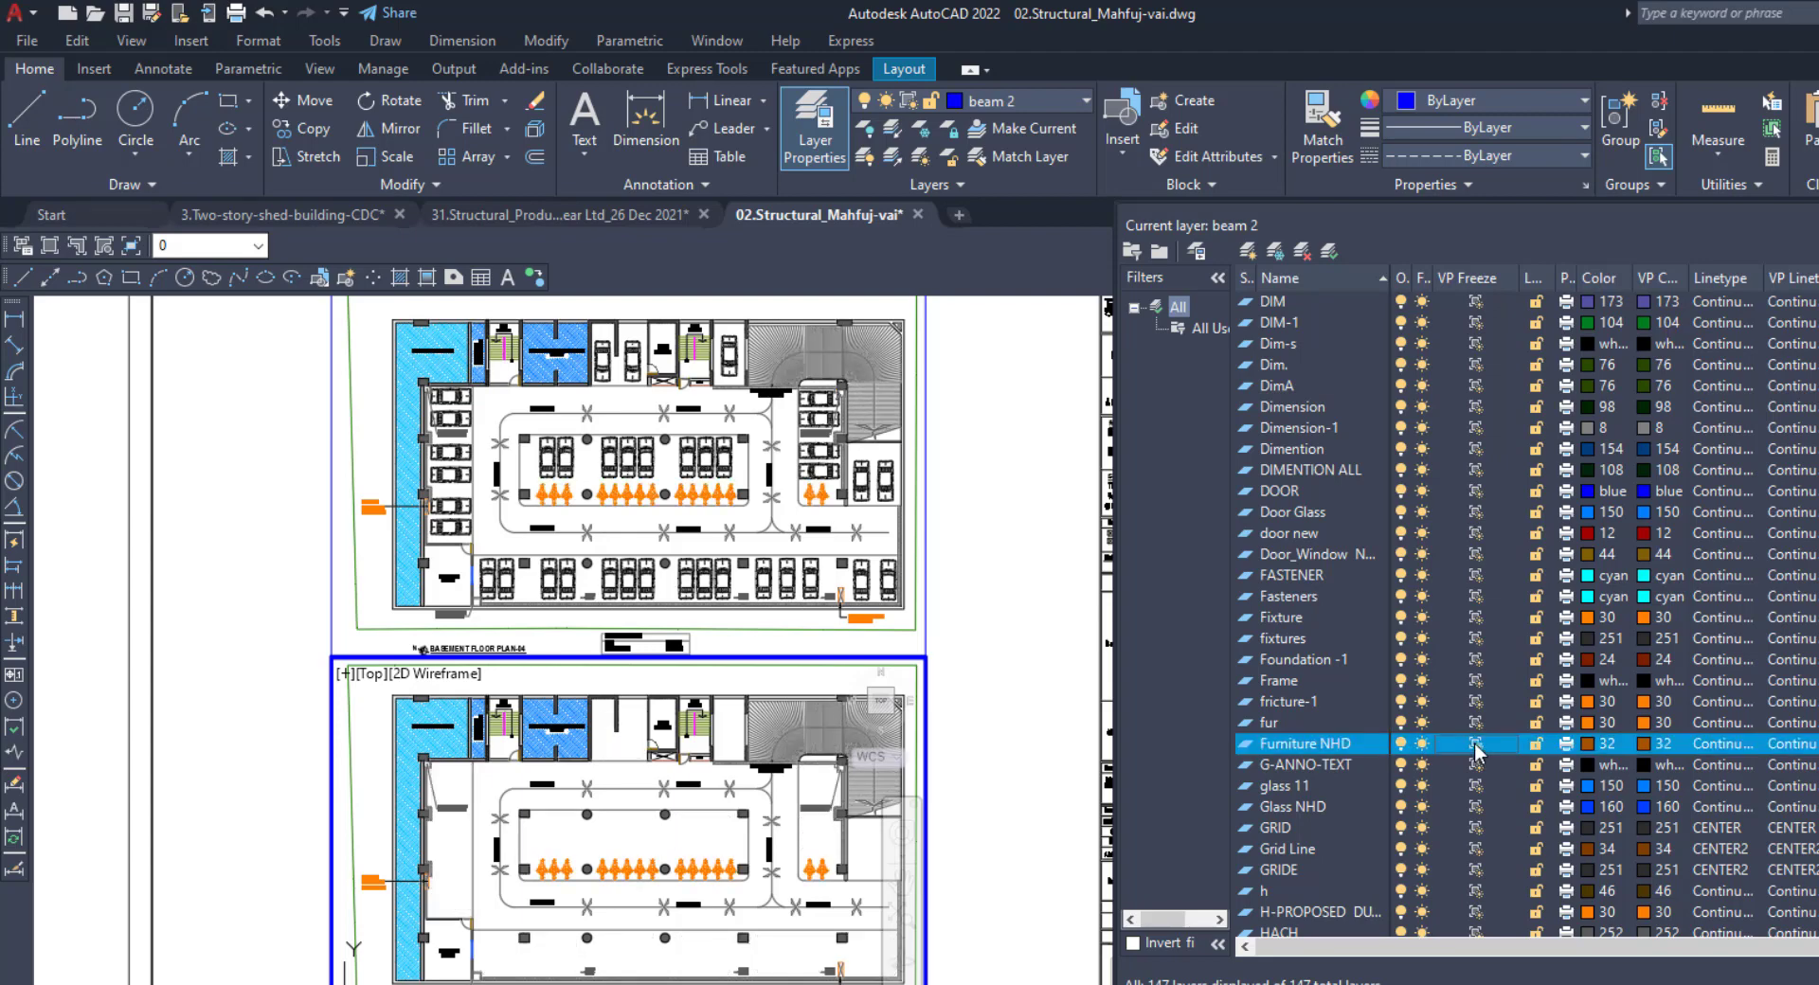
pyautogui.doubleClick(1047, 711)
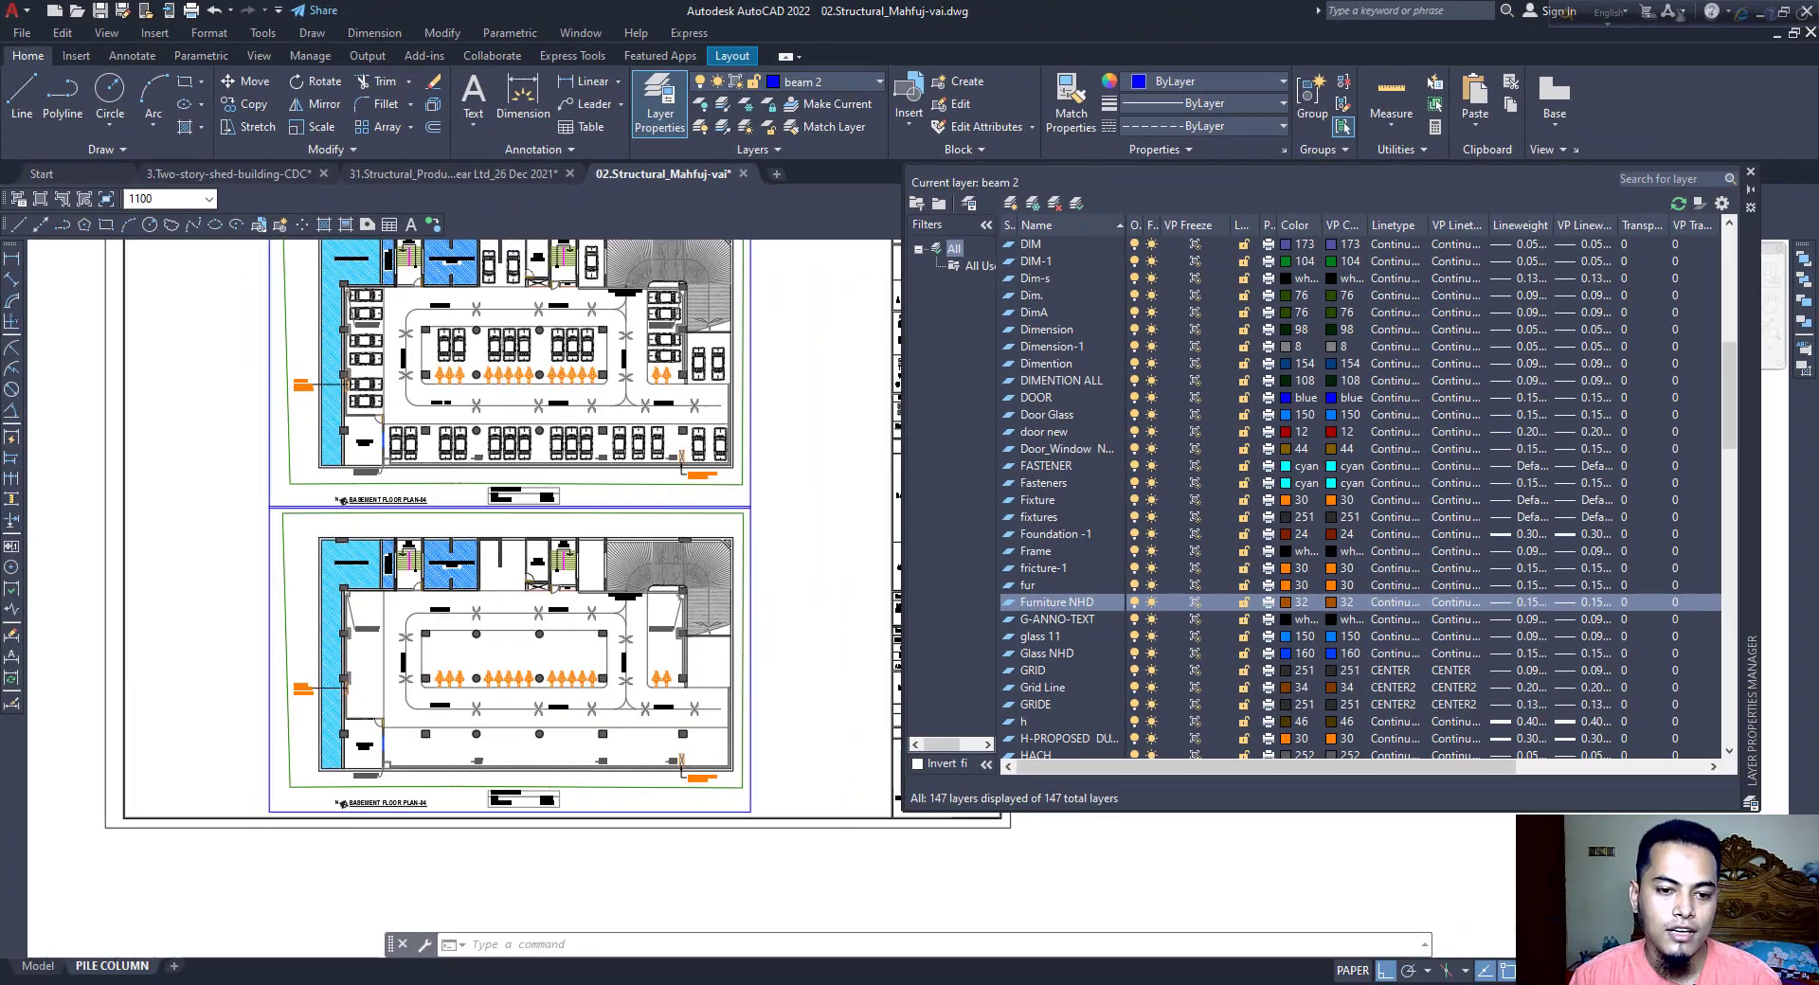
pyautogui.scroll(3, 493, 693)
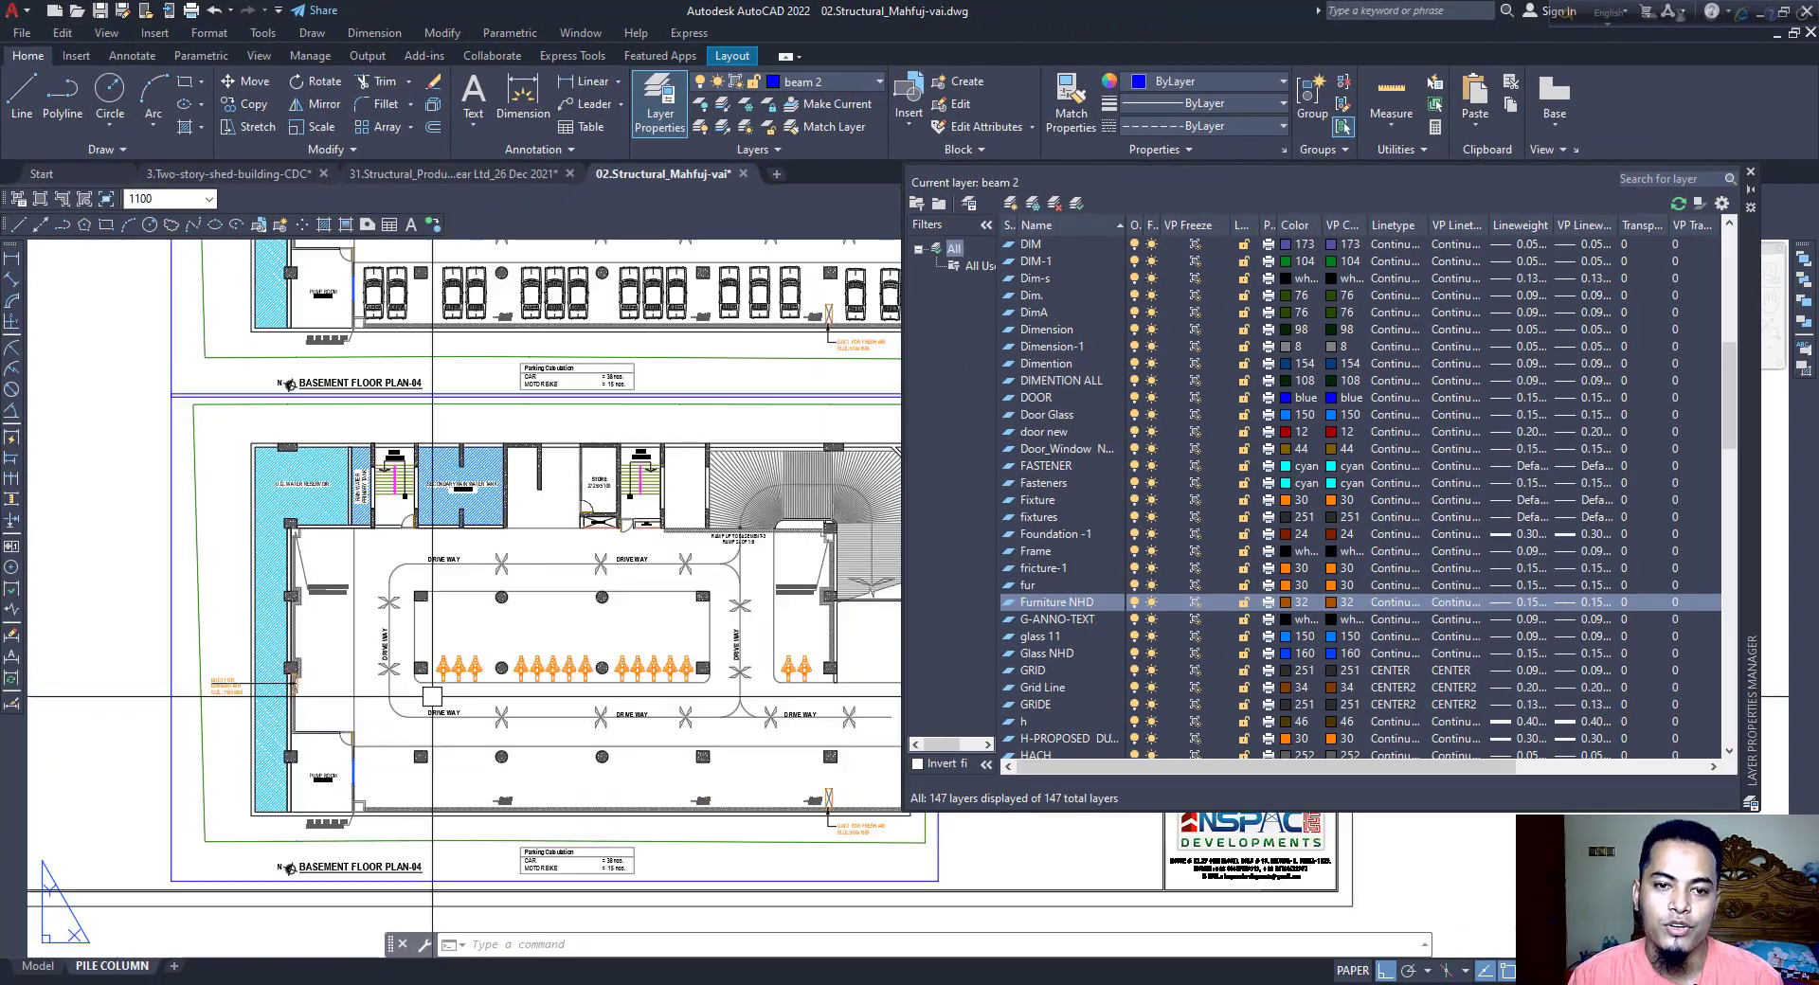
pyautogui.scroll(-1, 494, 692)
pyautogui.scroll(-1, 502, 697)
pyautogui.scroll(-1, 512, 700)
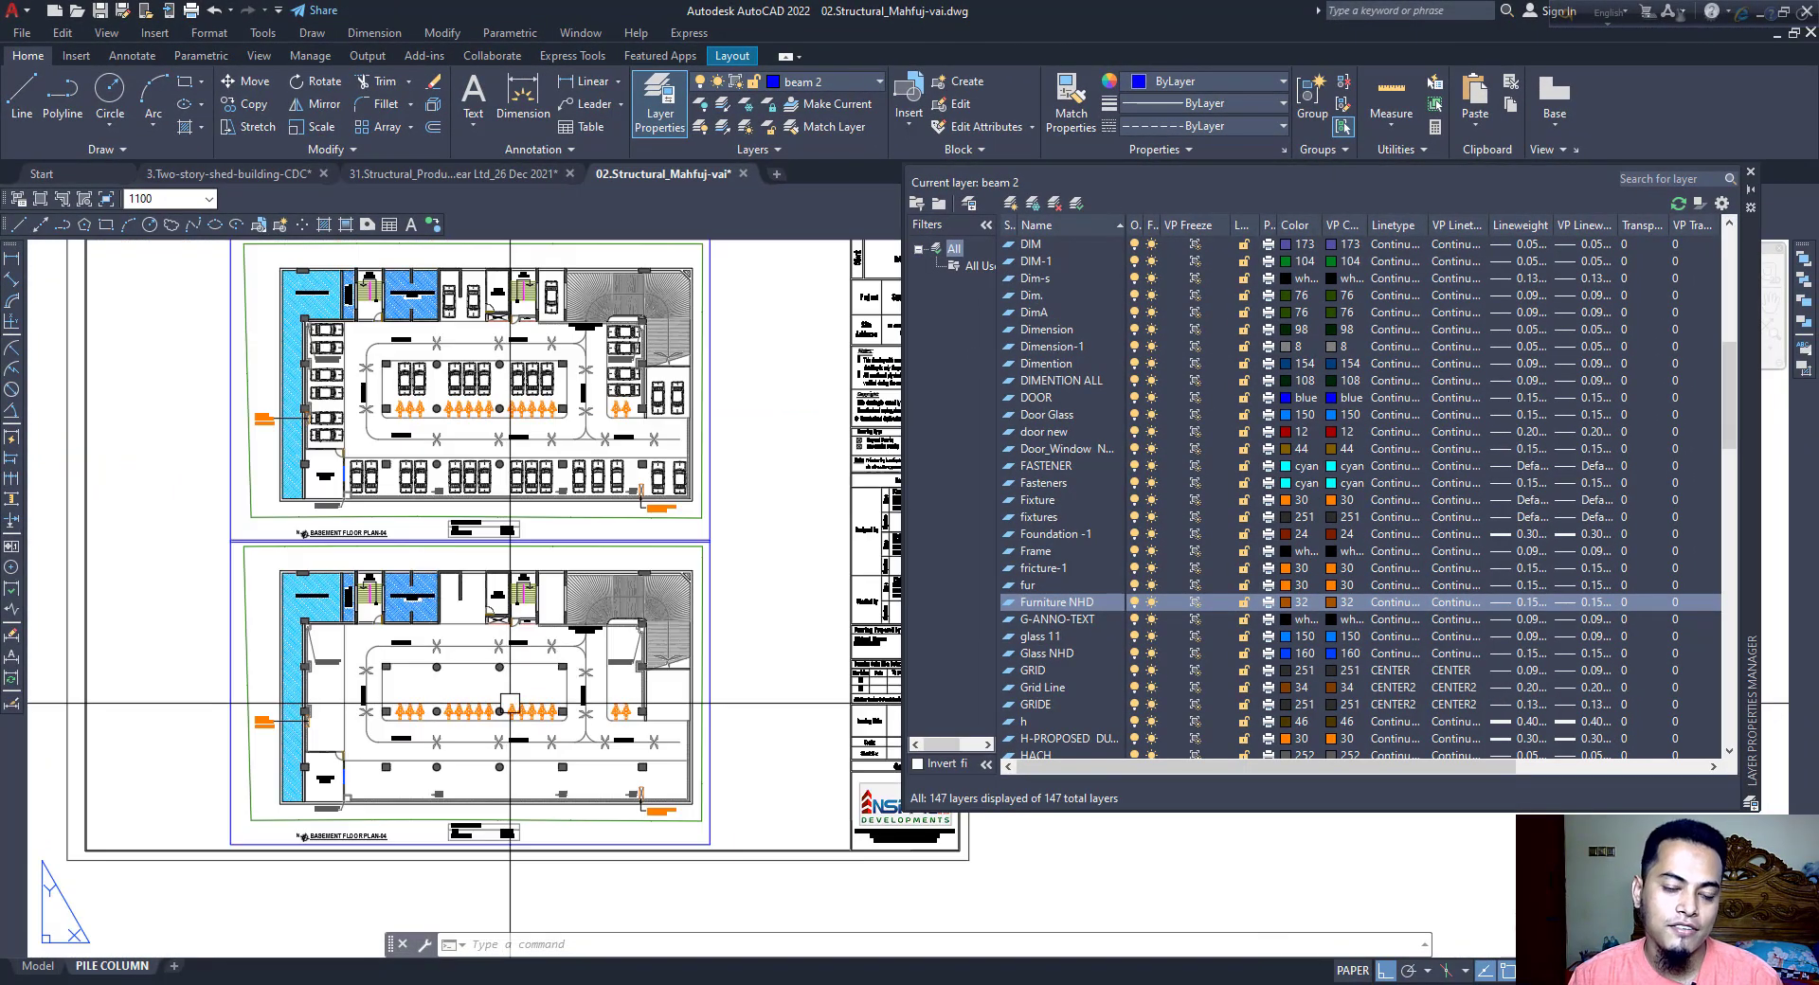
pyautogui.moveTo(521, 701); pyautogui.dragTo(529, 868, button='middle')
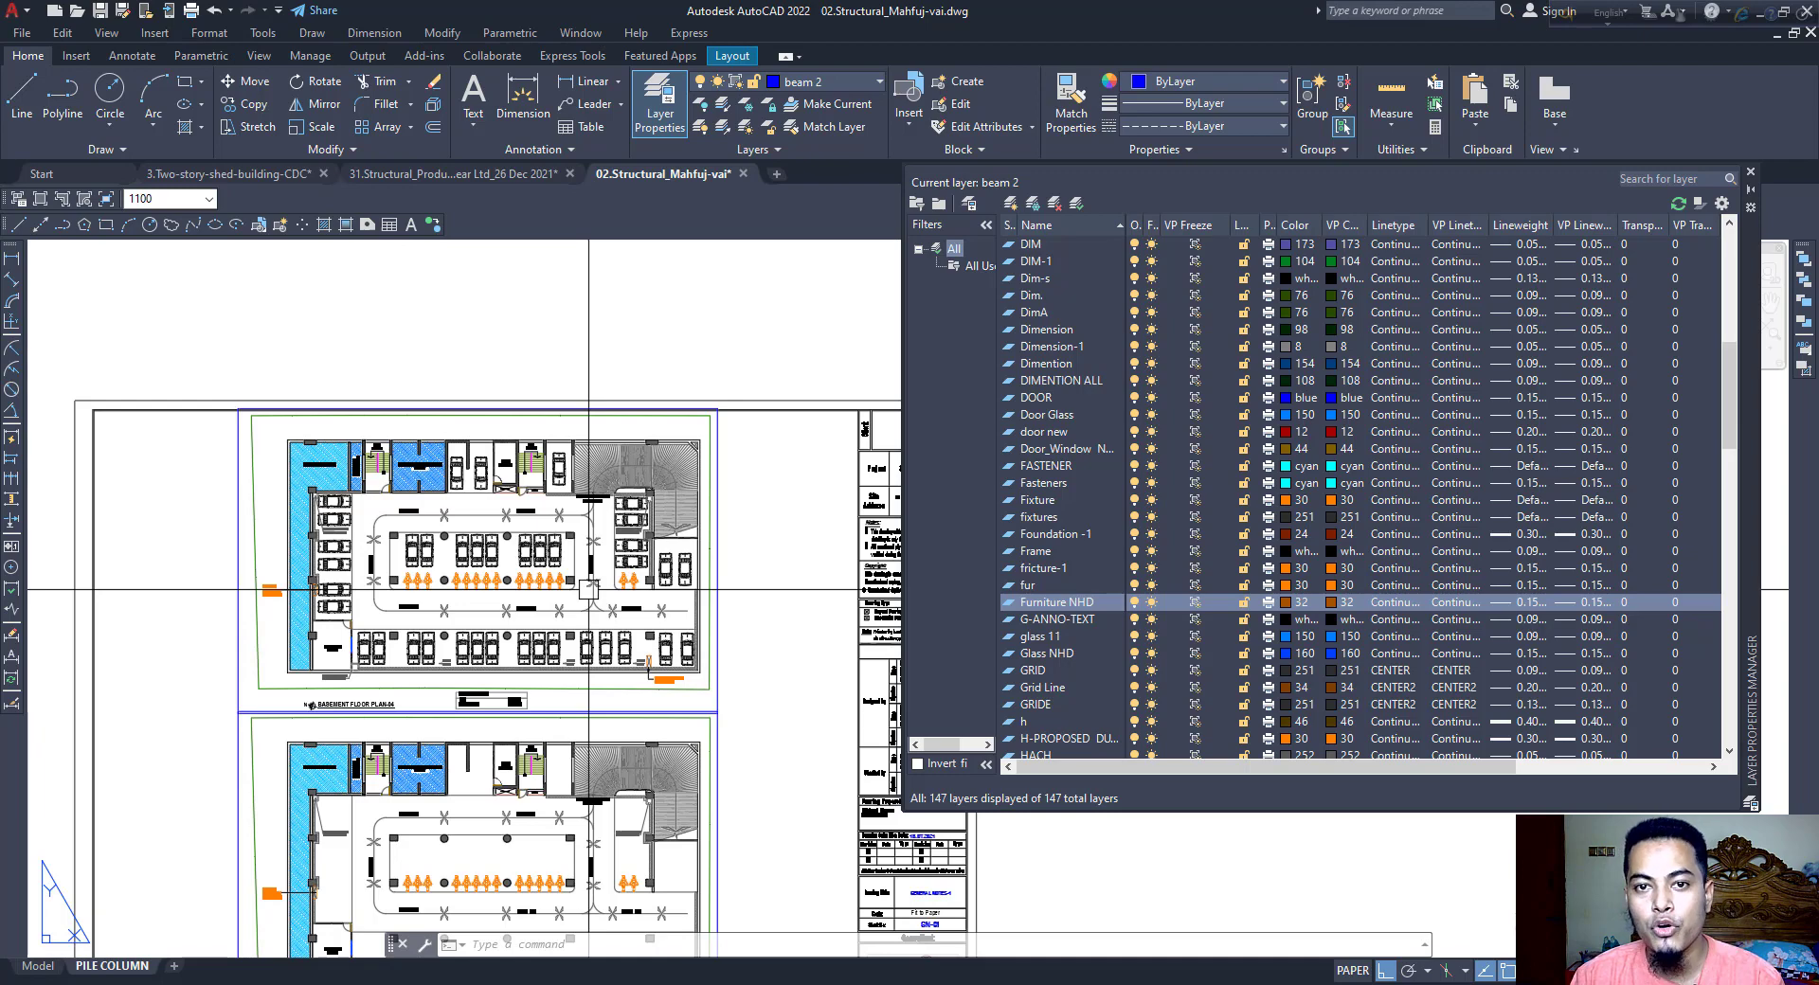
pyautogui.click(38, 965)
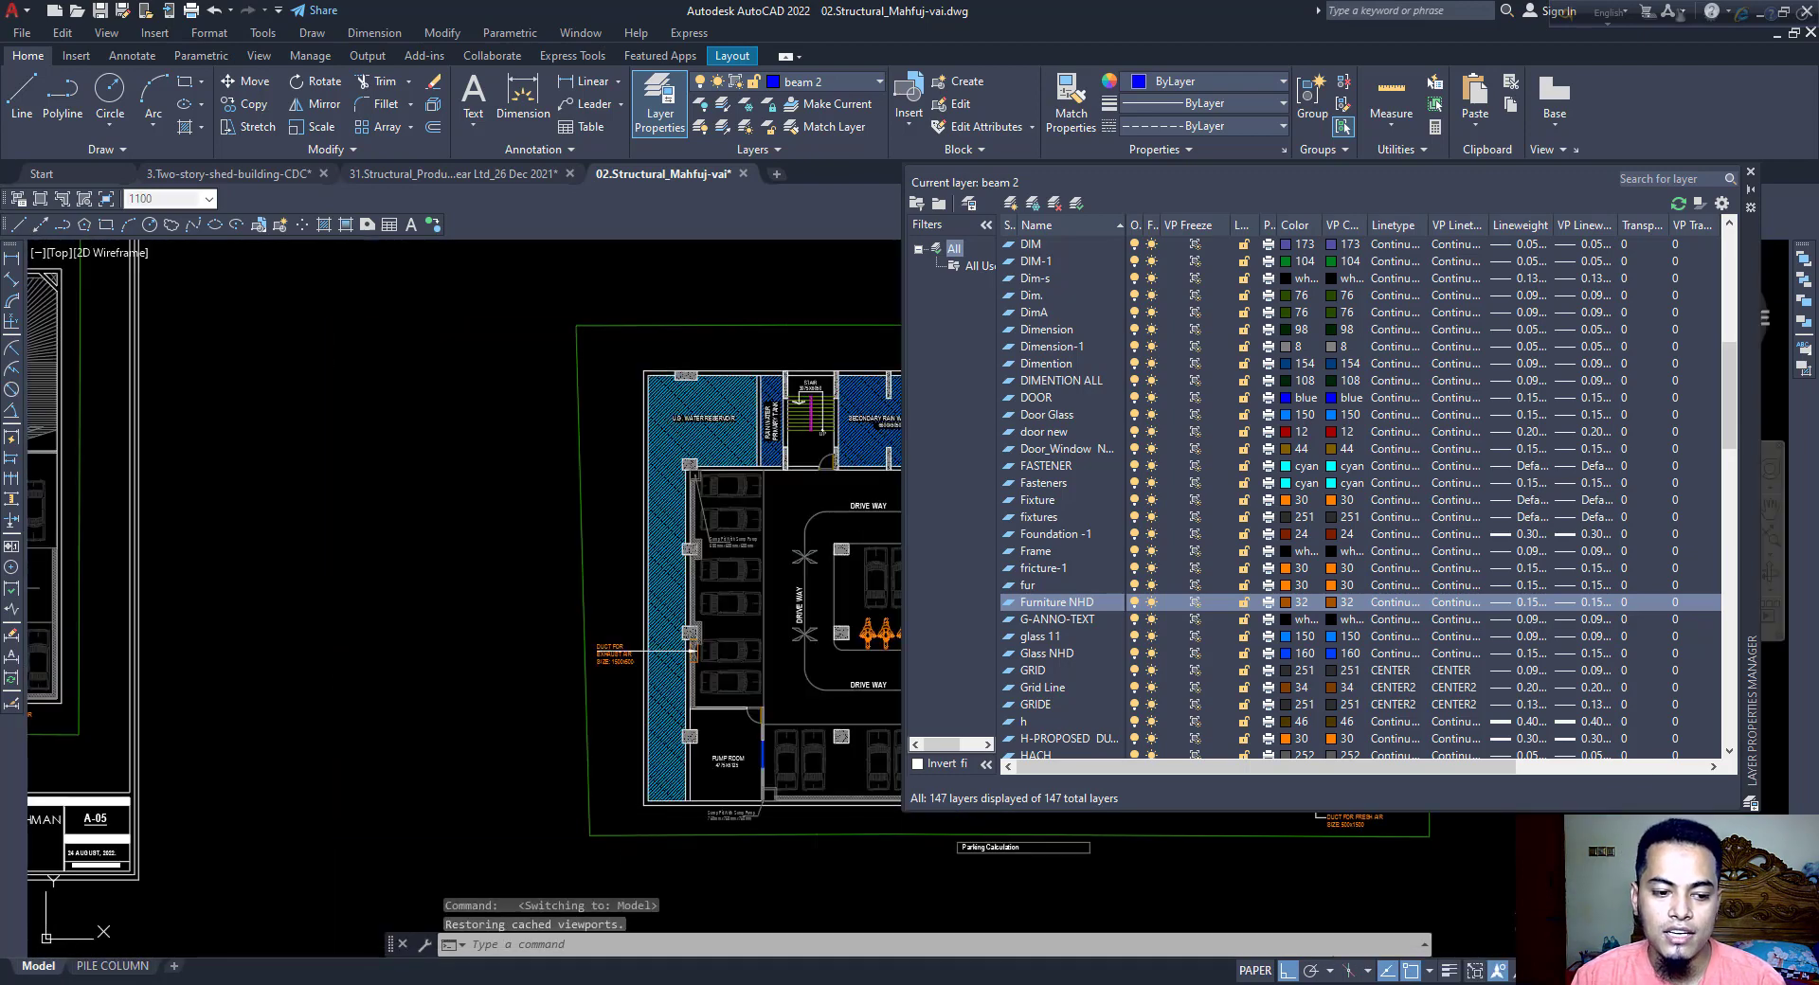
pyautogui.moveTo(724, 631); pyautogui.dragTo(202, 620, button='middle')
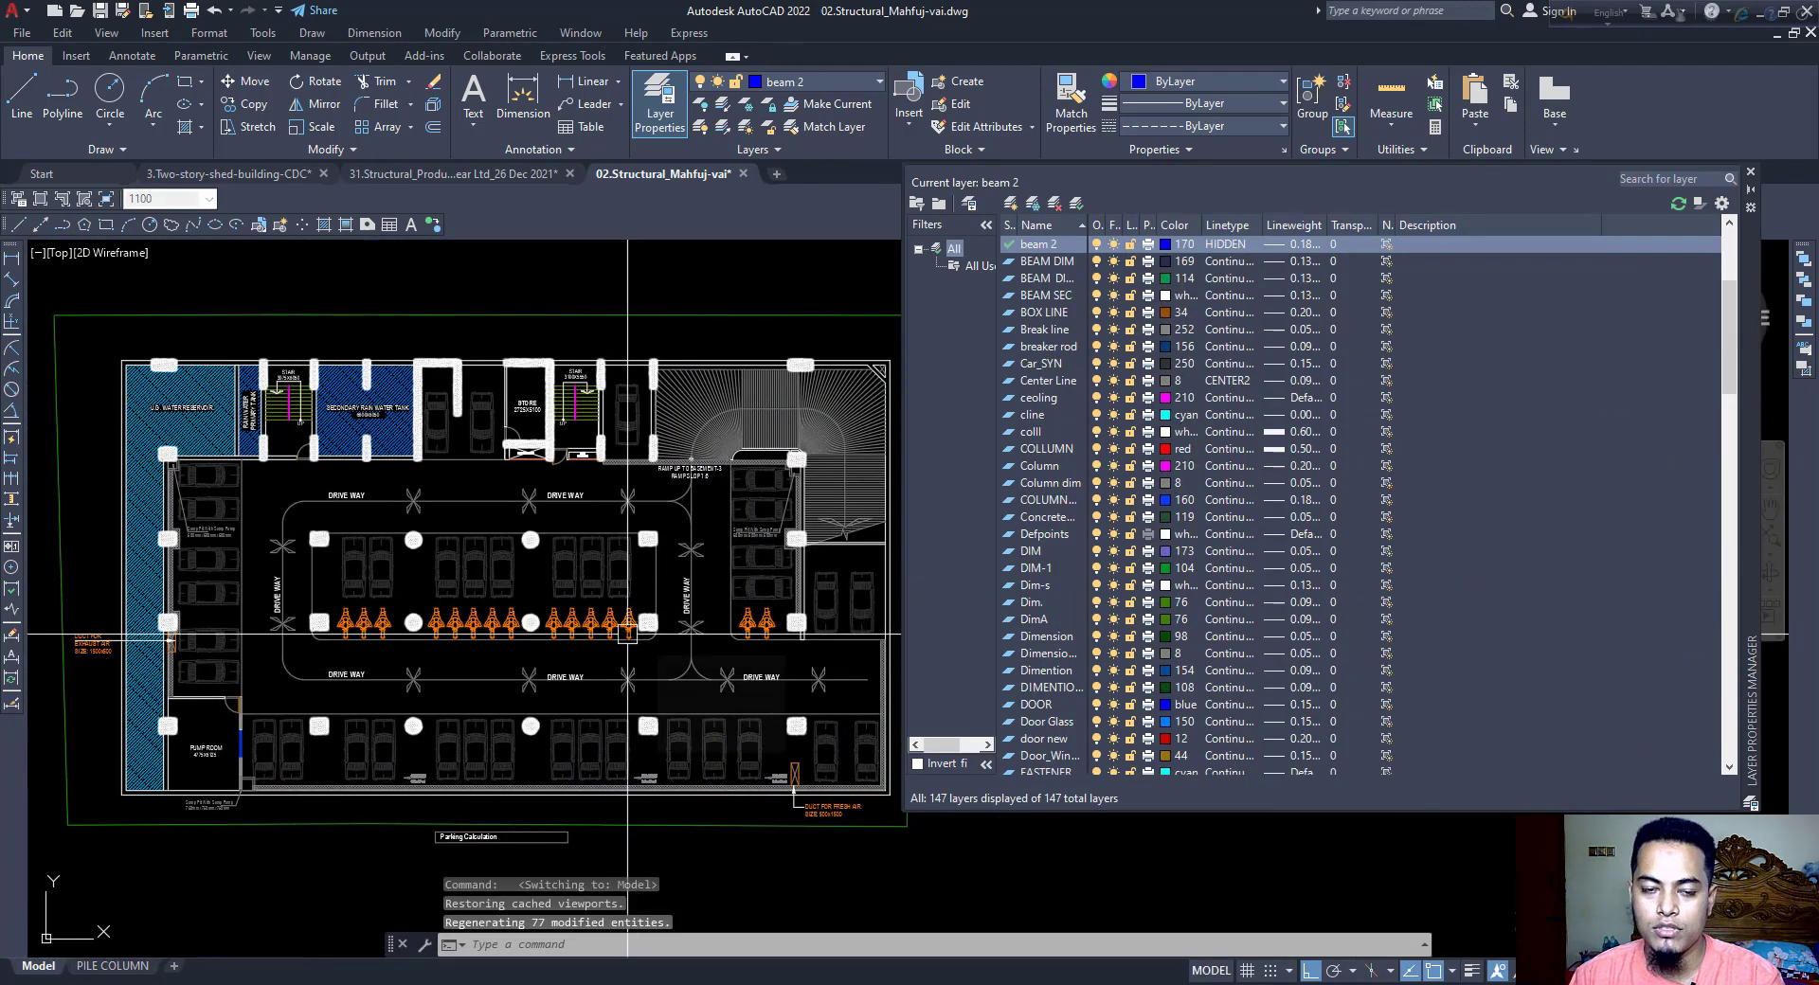
pyautogui.hotkey('ctrl', 'pagedown')
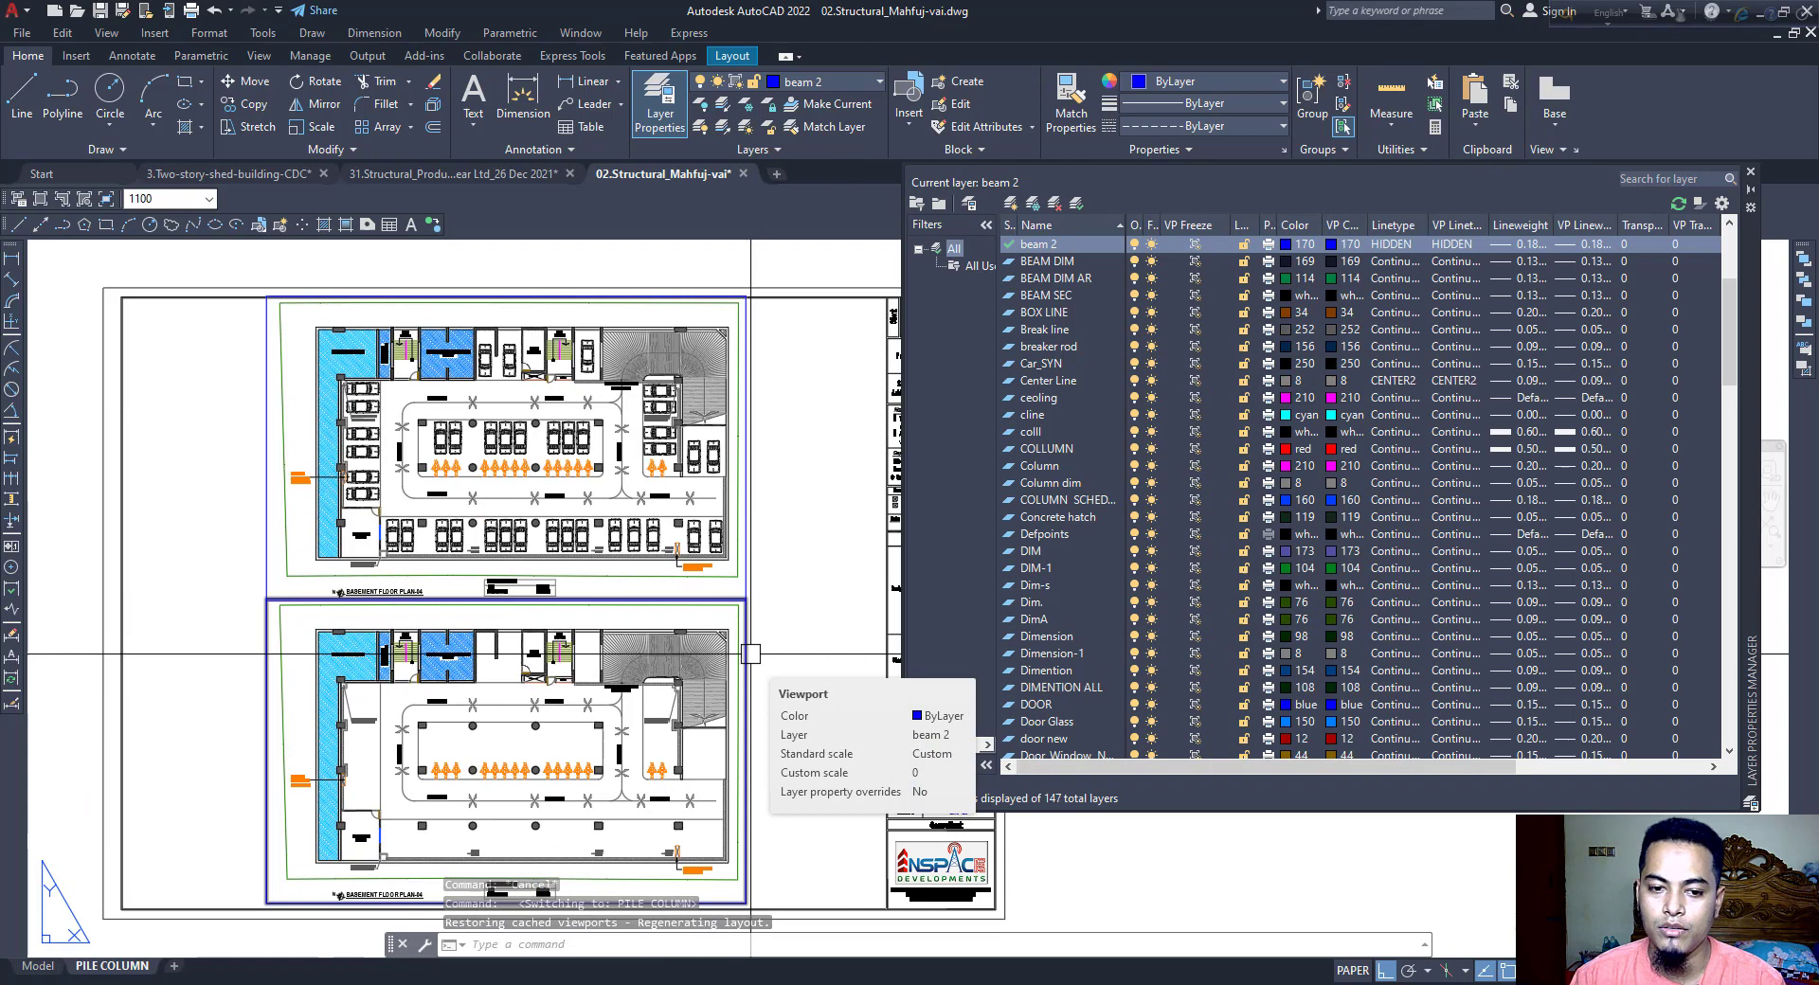
pyautogui.moveTo(748, 654)
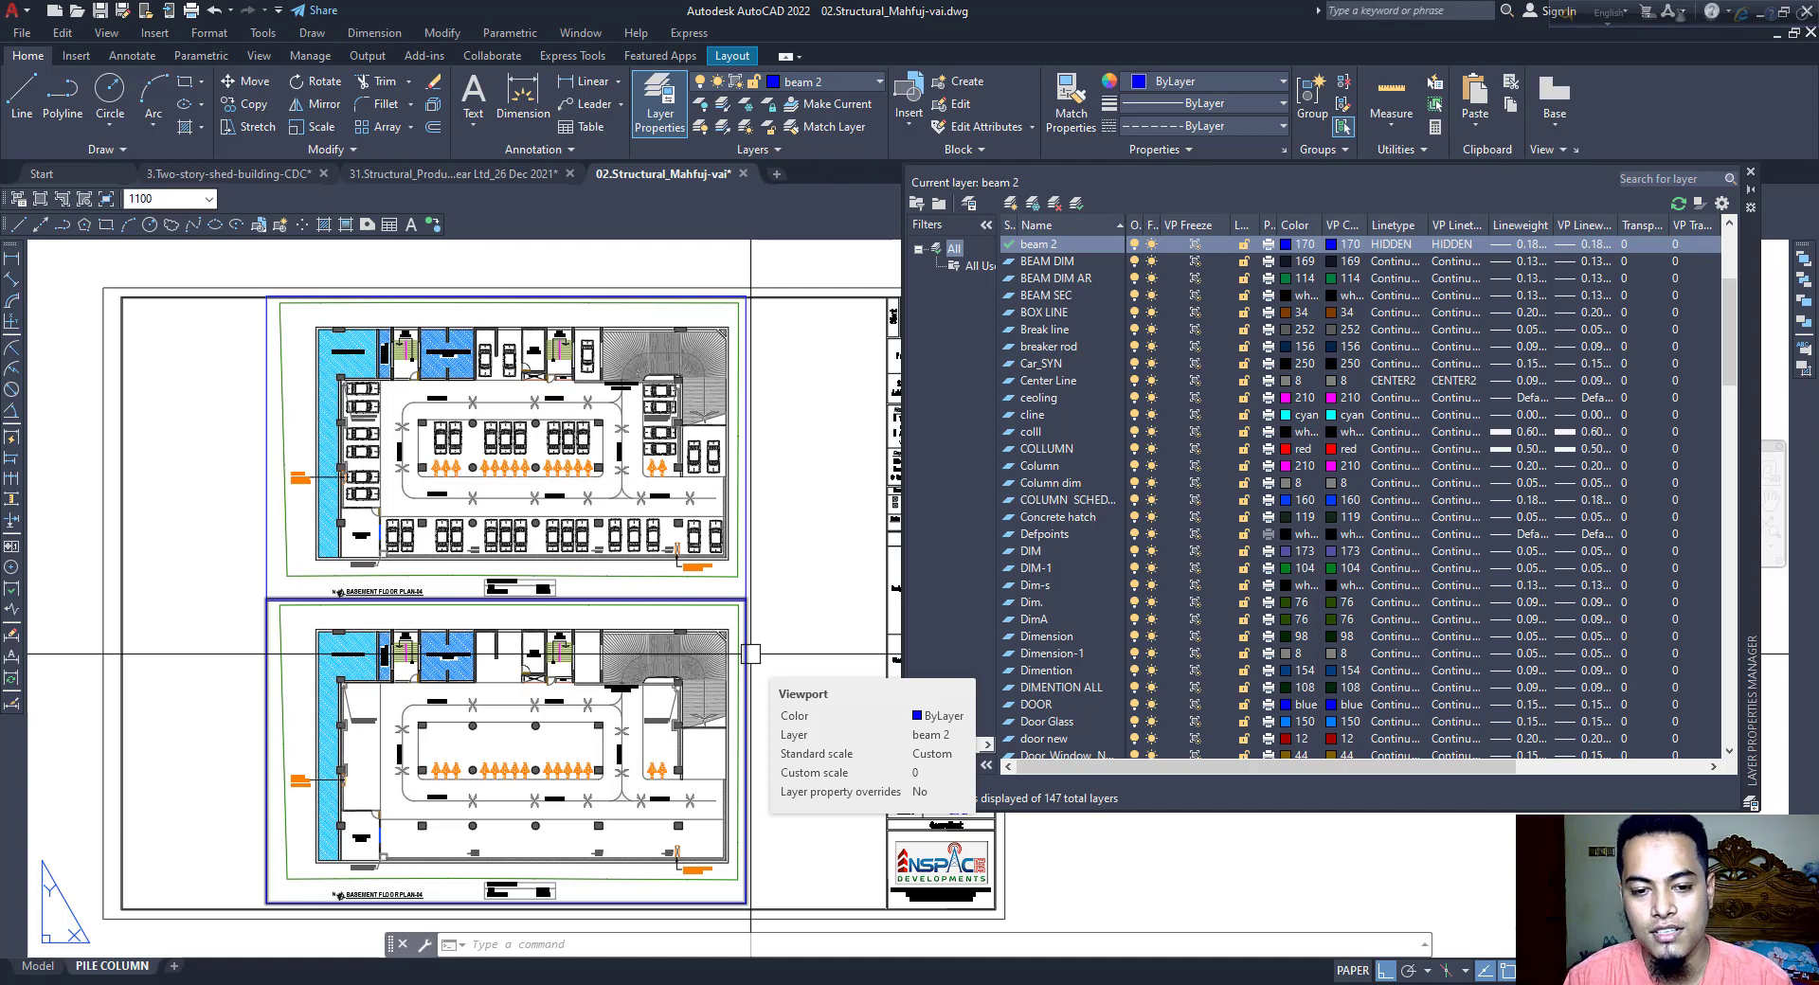
pyautogui.moveTo(775, 880); pyautogui.dragTo(760, 753, button='middle')
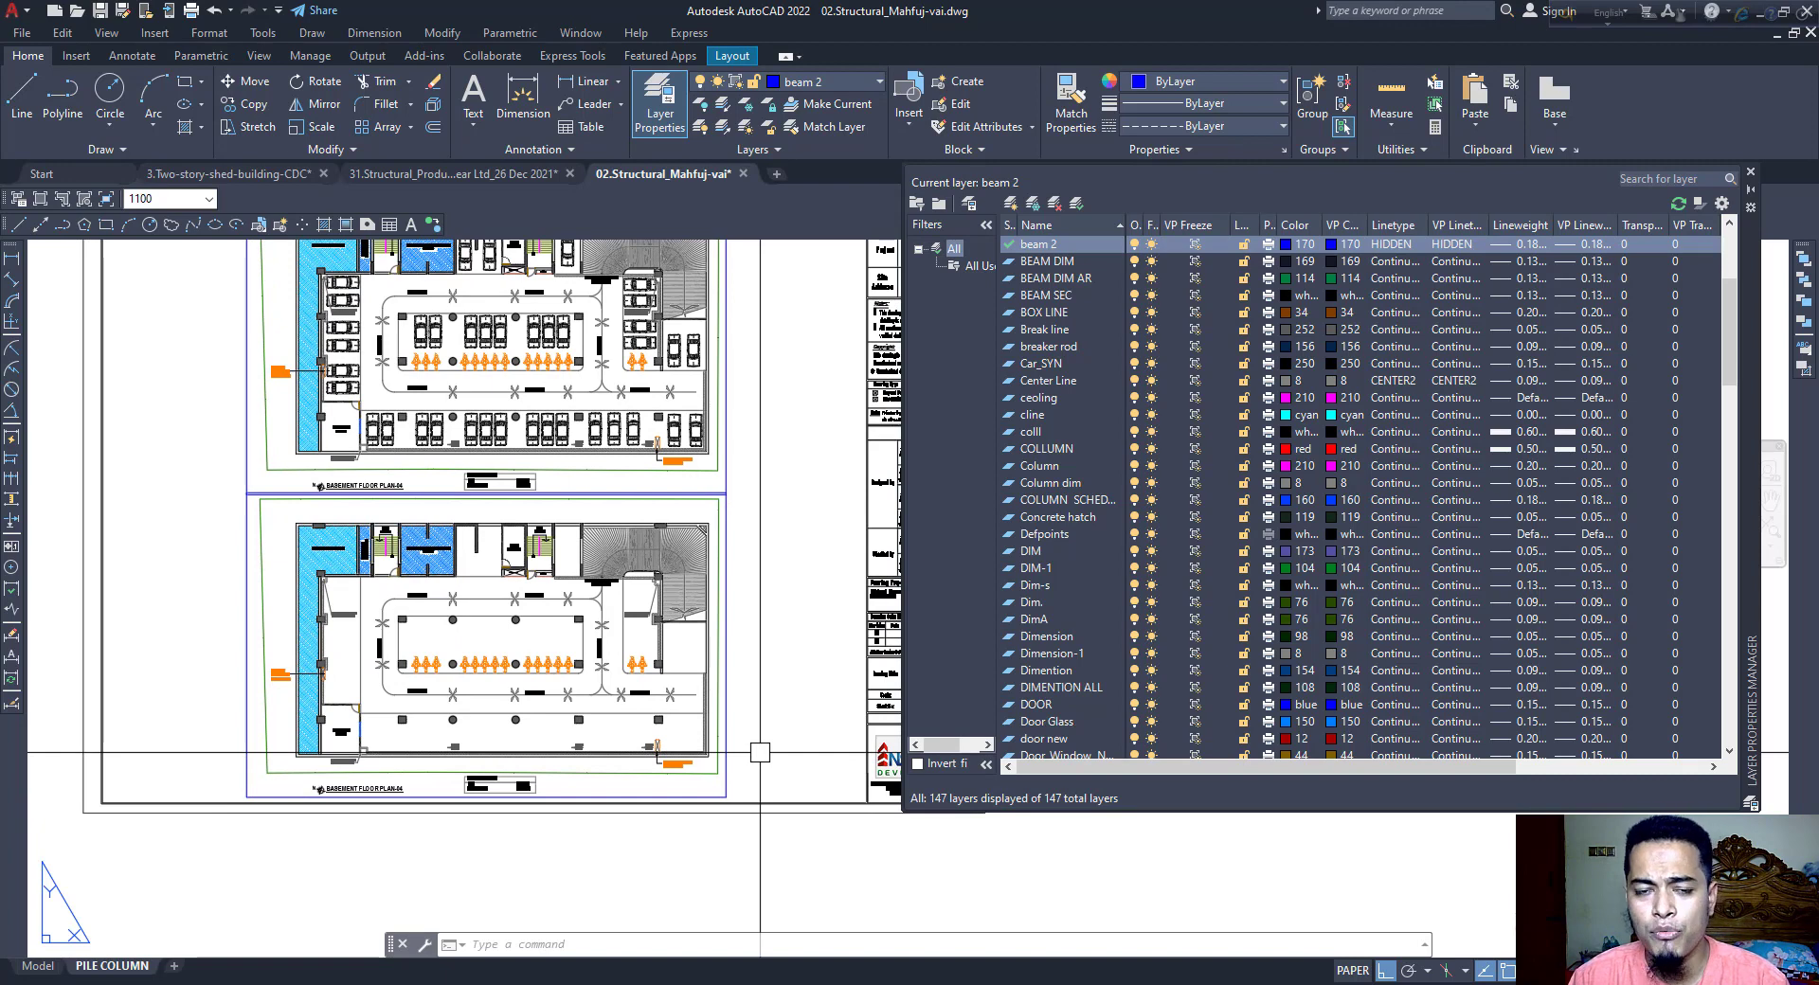